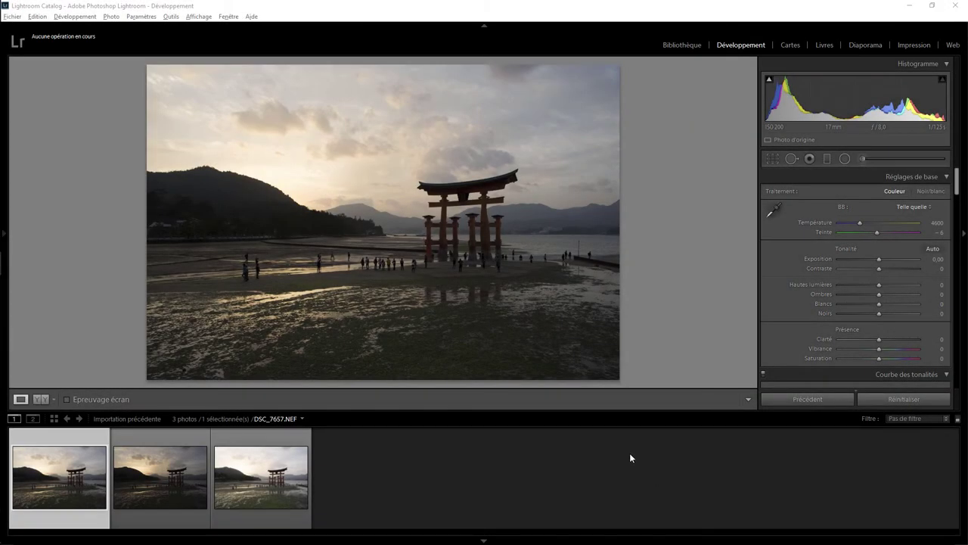
Compare the bracketed exposures, ending on the brightest photo, DSC_7659
click(165, 479)
key(Right)
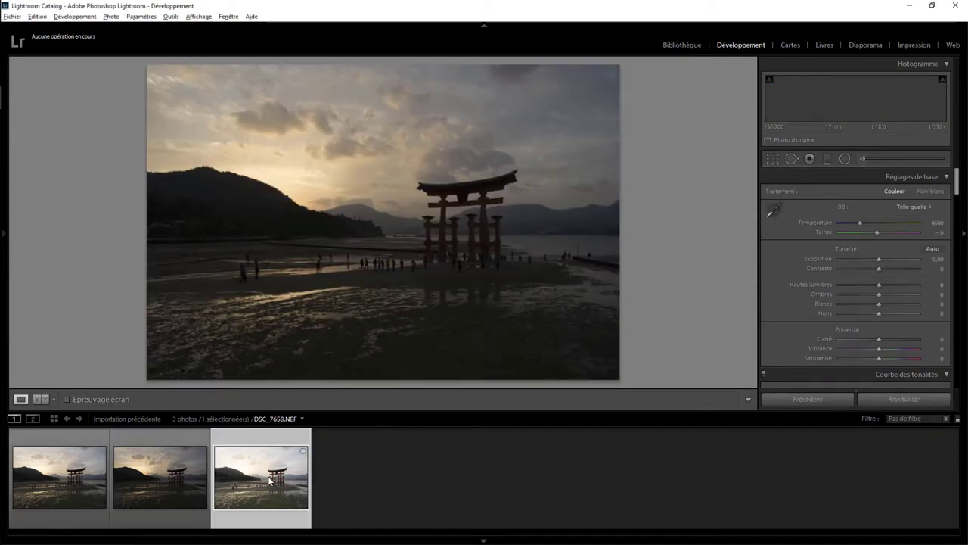
click(76, 484)
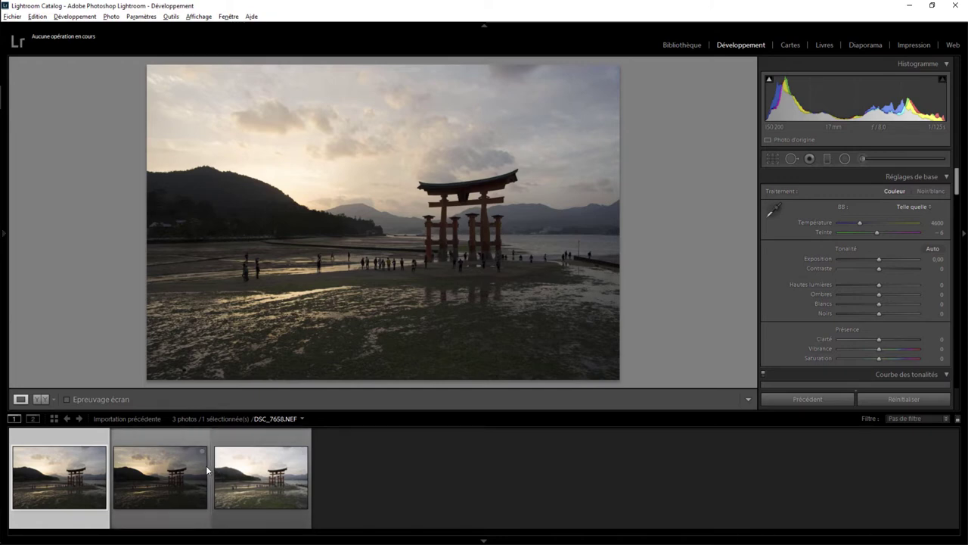
click(275, 473)
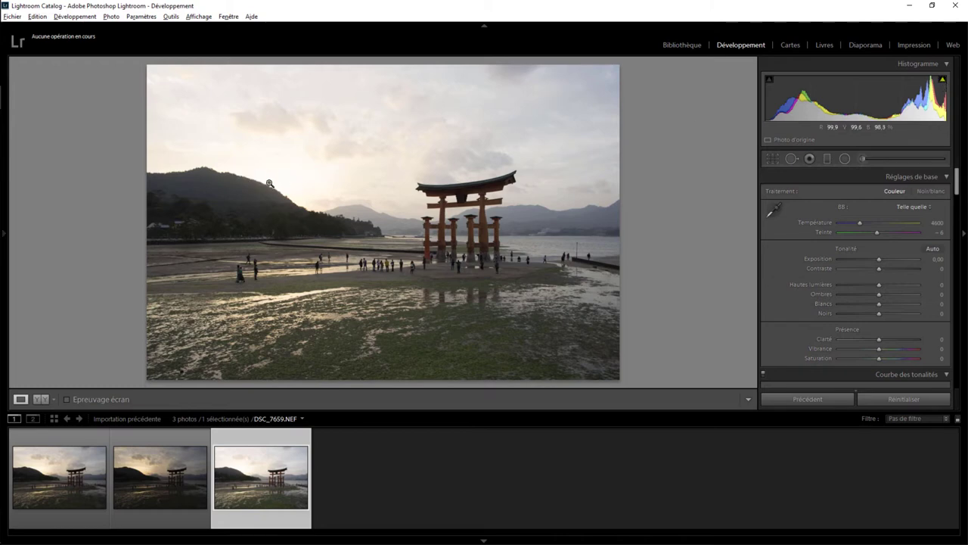
Test a darker exposure on DSC_7659, check the sky detail, then reset its adjustments
drag(879, 259, 855, 261)
click(295, 174)
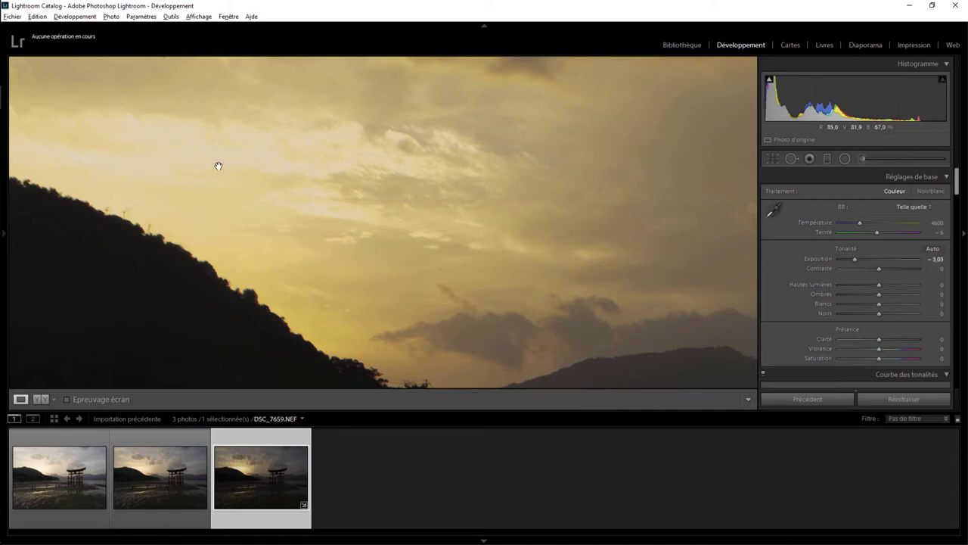
click(277, 158)
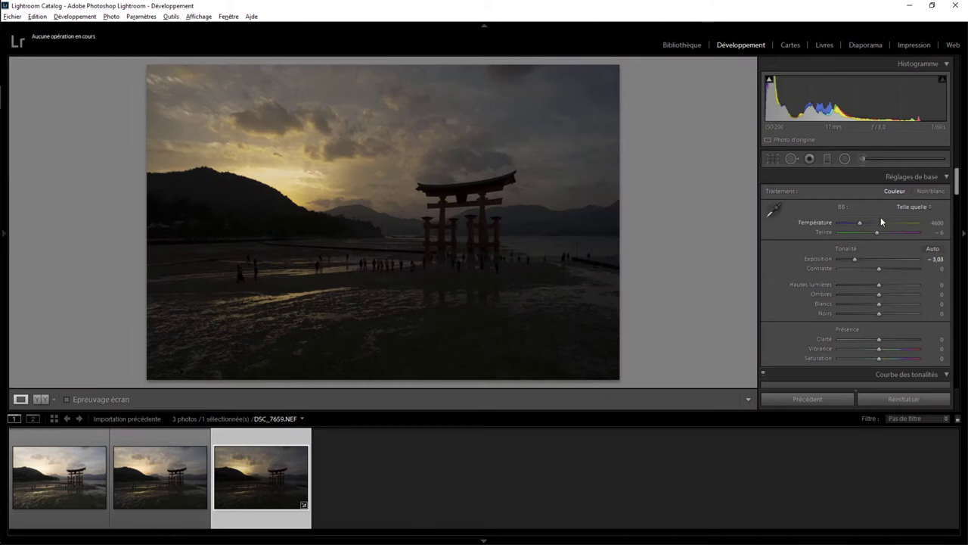
click(918, 400)
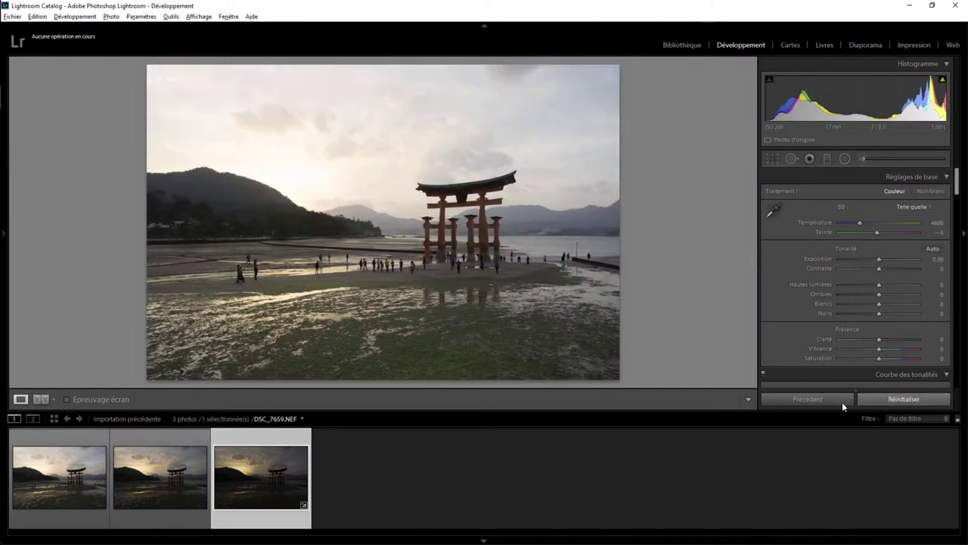
On DSC_7657, try exposure -3.09, inspect the sky, then reset exposure to 0.00
click(44, 472)
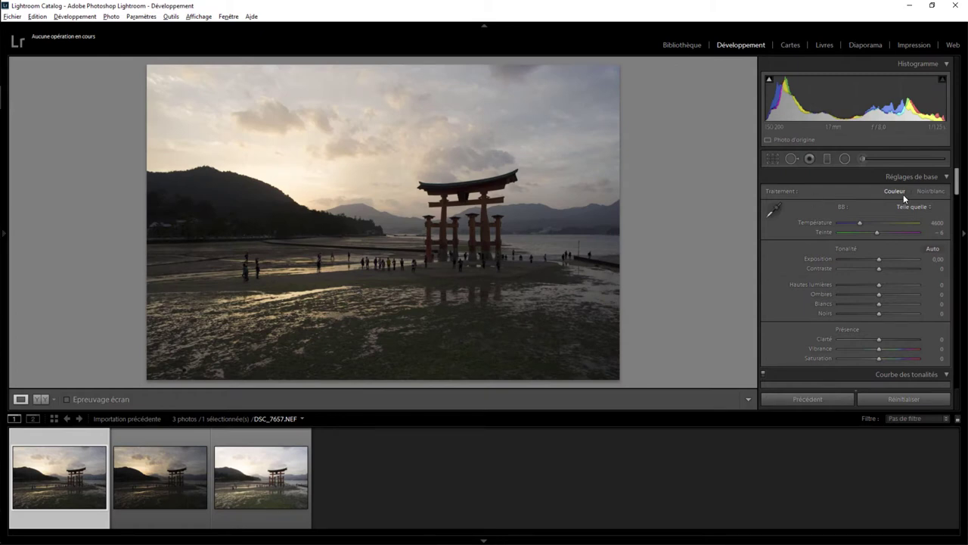
drag(878, 260, 854, 259)
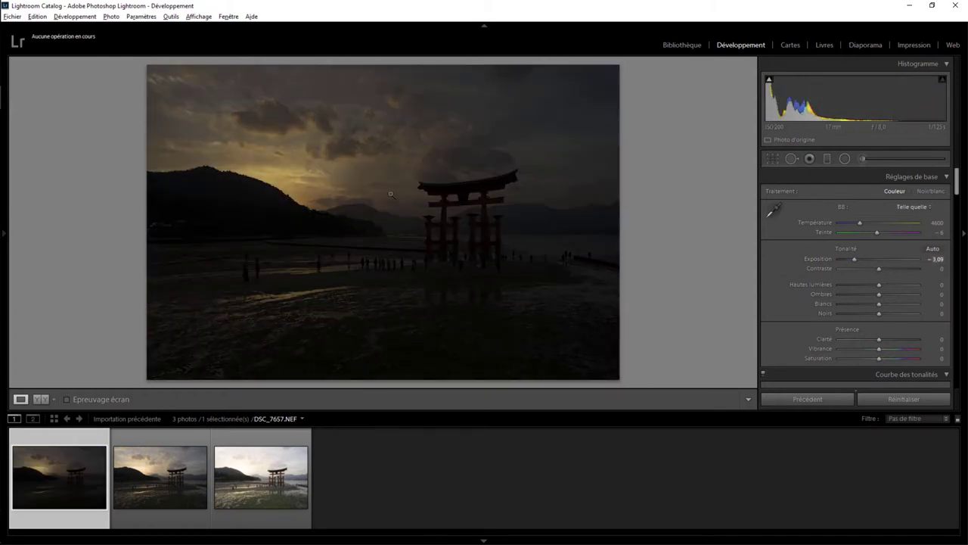
click(256, 180)
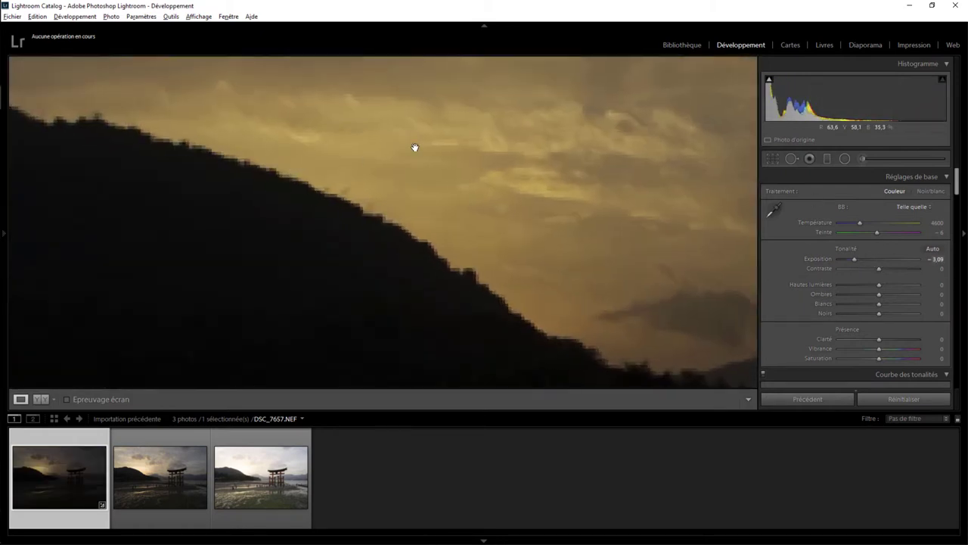
click(547, 158)
double_click(856, 258)
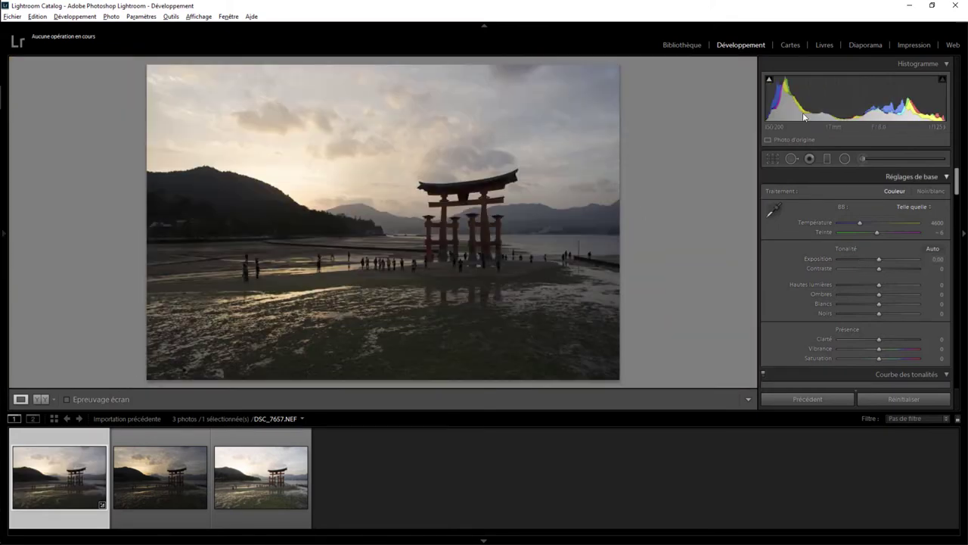
Show clipped shadows, inspect the people under the gate at 1:1, test exposure +2.45, then reset it
click(770, 83)
click(458, 274)
drag(449, 246, 397, 305)
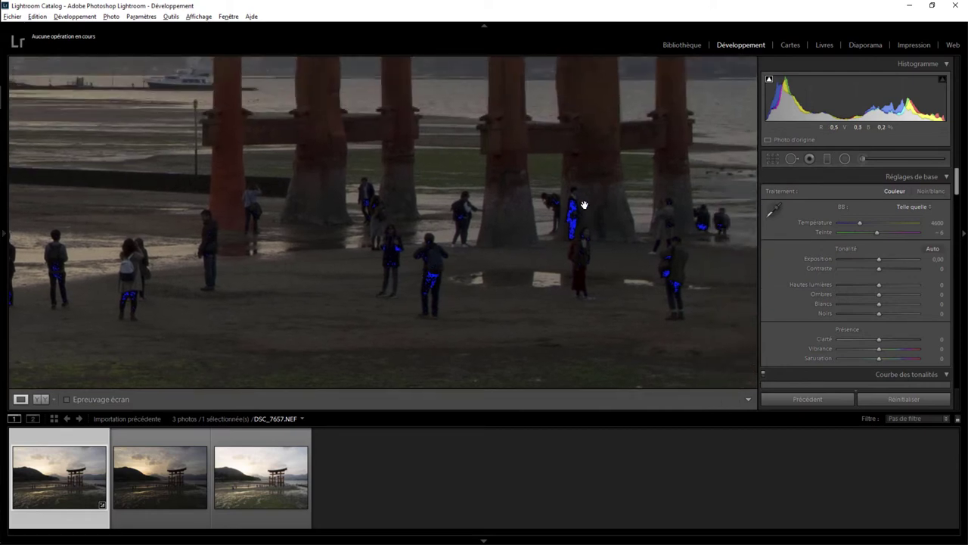
drag(462, 262, 419, 234)
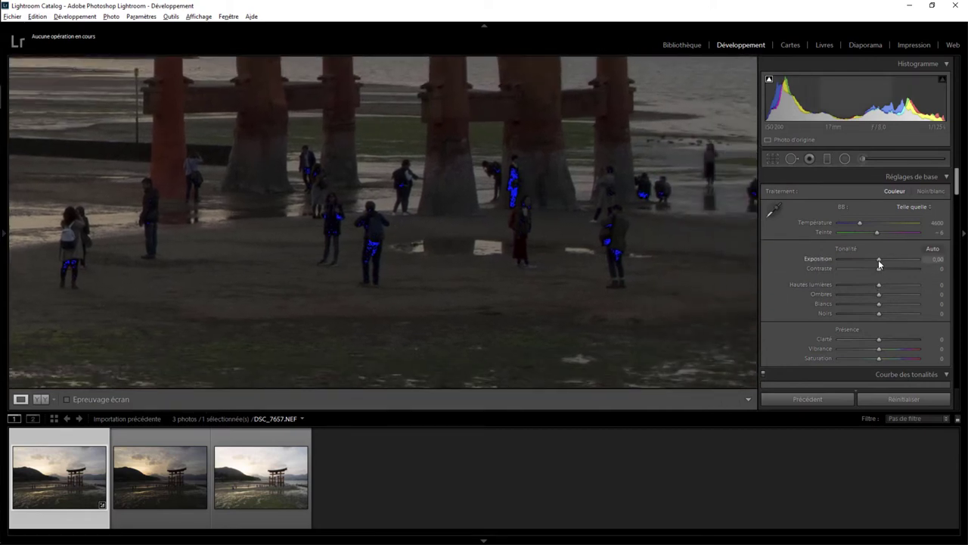
drag(879, 259, 898, 259)
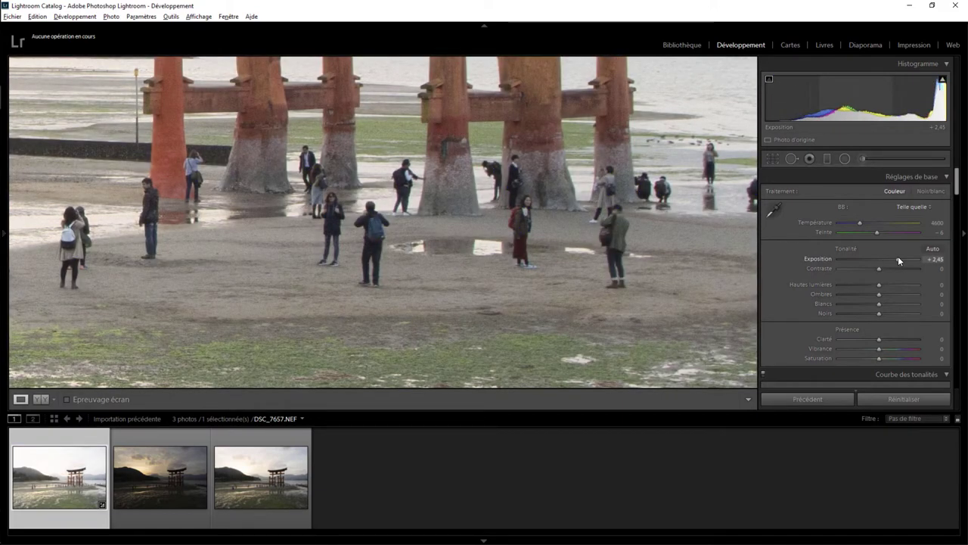
double_click(897, 259)
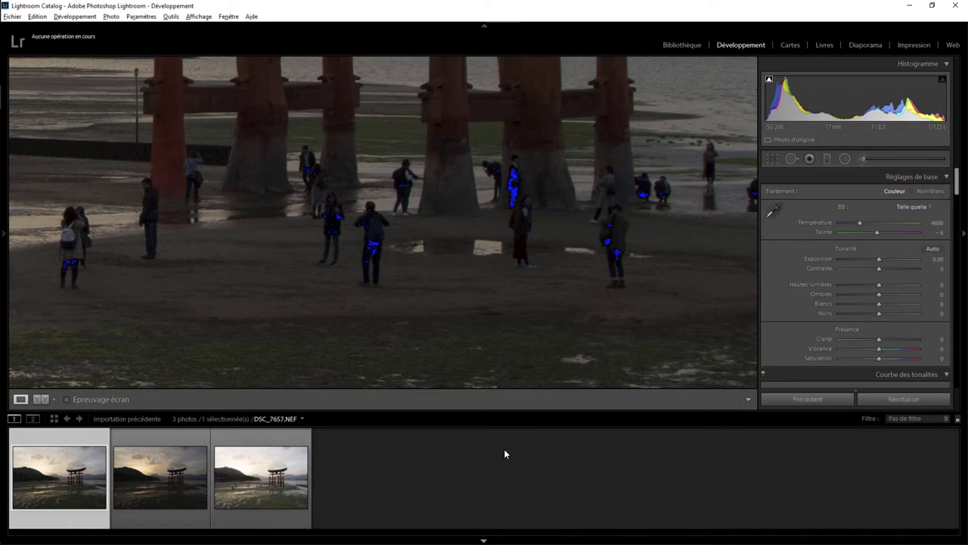
key(F6)
Return the torii photo to the fit-to-window view
click(448, 201)
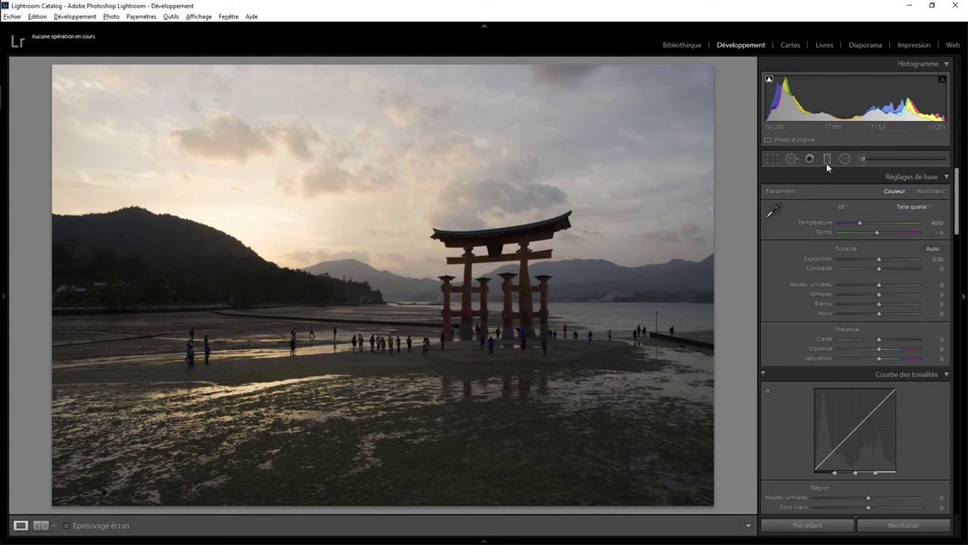
Lay a graduated filter high across the sky with exposure 0.00 and clarity 100
click(827, 159)
drag(345, 184, 348, 247)
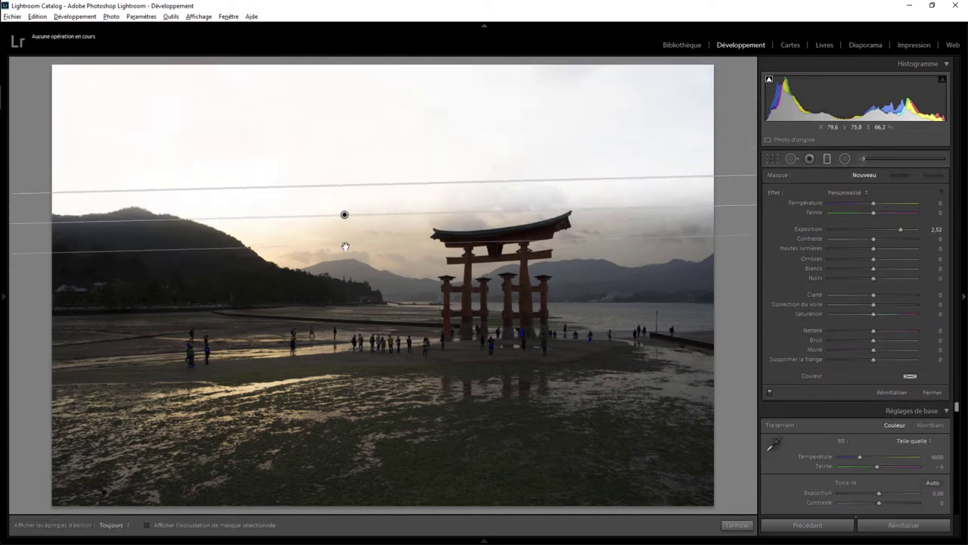
double_click(773, 191)
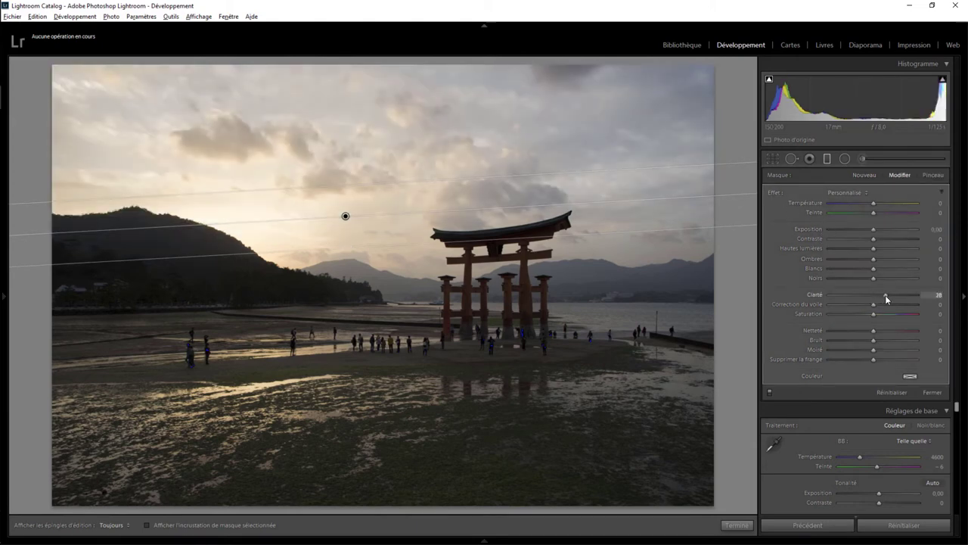
drag(875, 300, 903, 292)
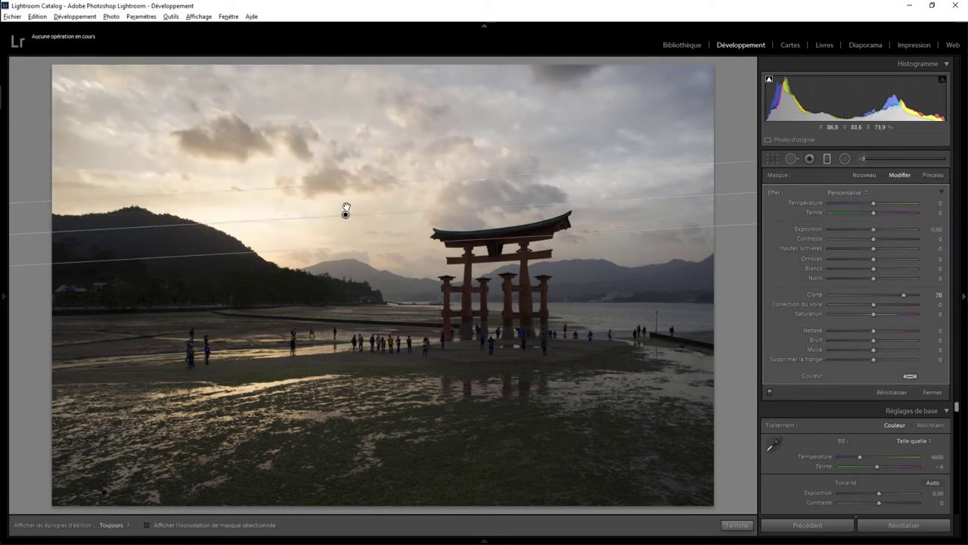
drag(344, 217, 343, 187)
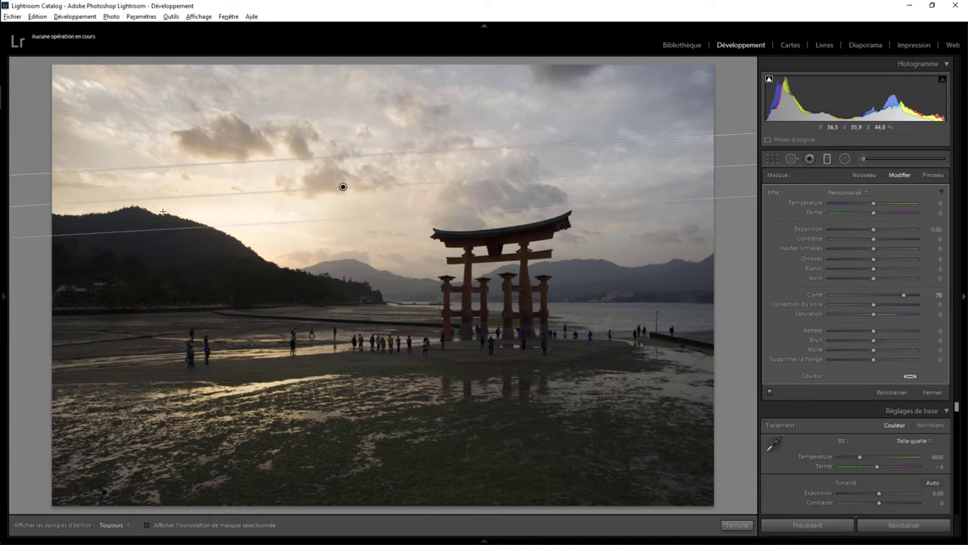
drag(903, 298, 934, 295)
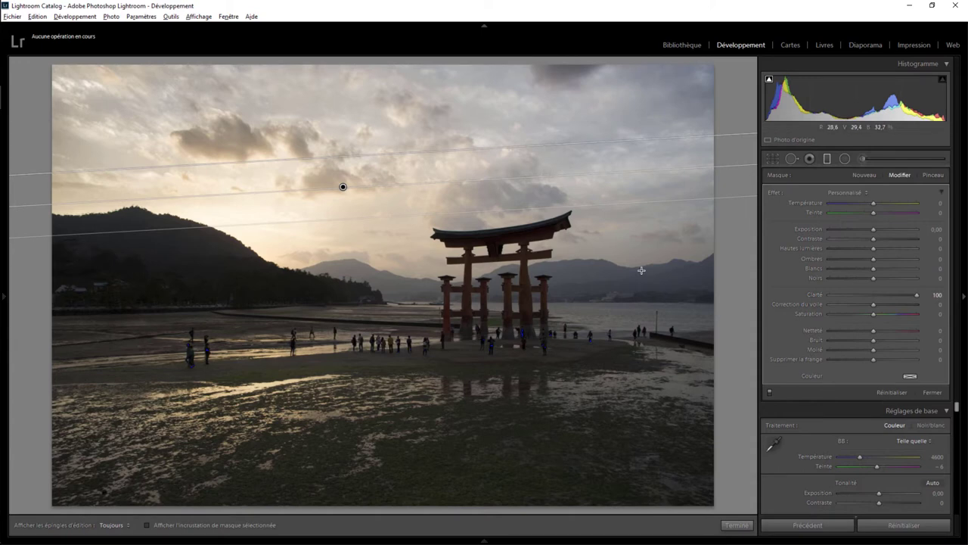
click(845, 158)
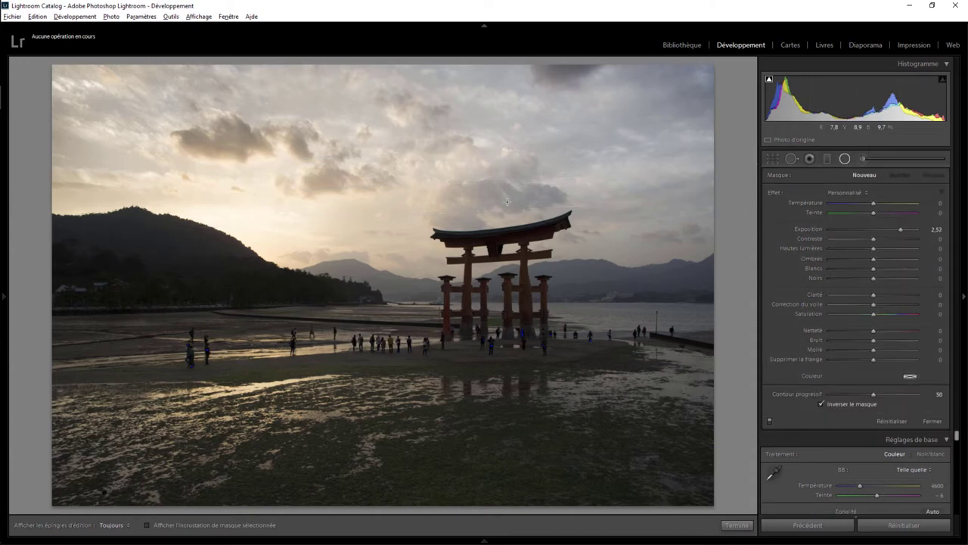
Place a radial filter over the clouds above the gate with exposure 0.00 and clarity 92
drag(466, 176, 579, 226)
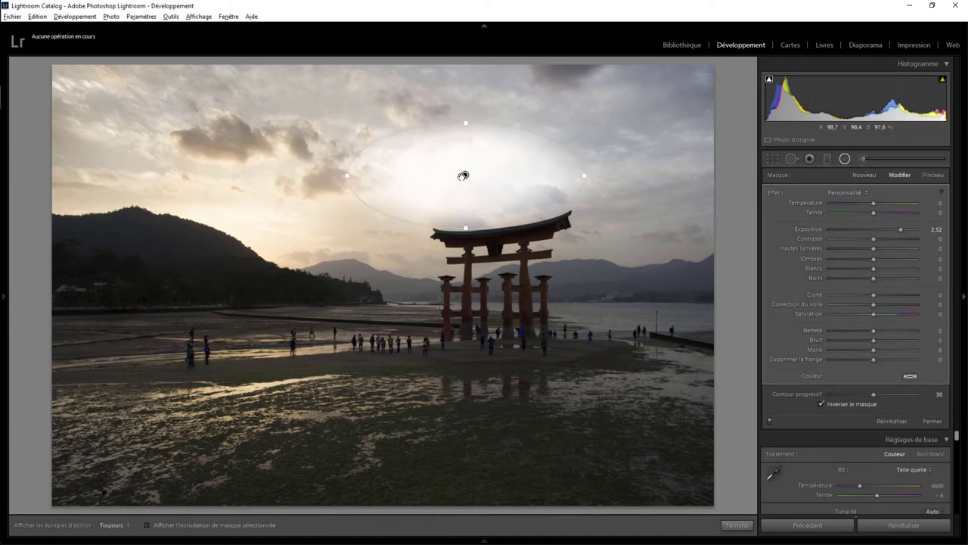
drag(461, 174, 484, 182)
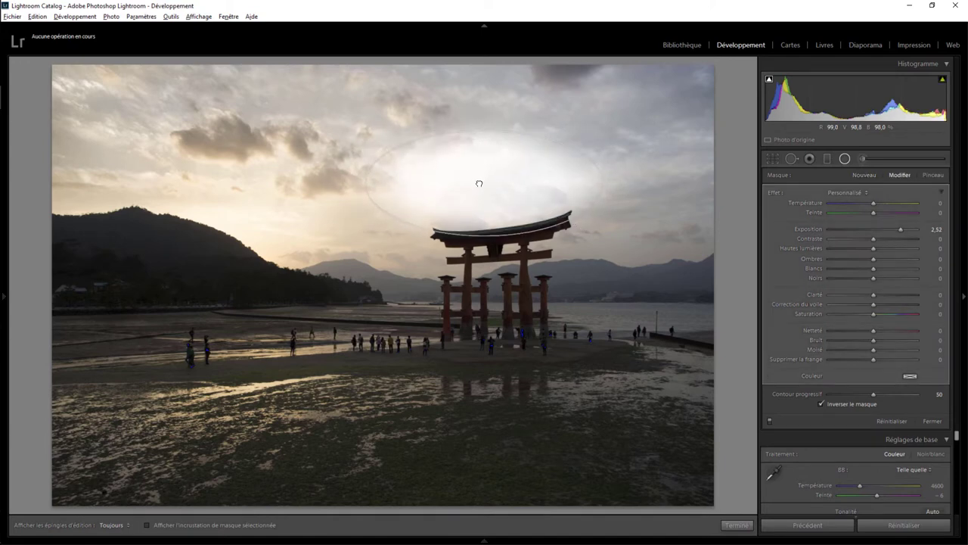
double_click(900, 229)
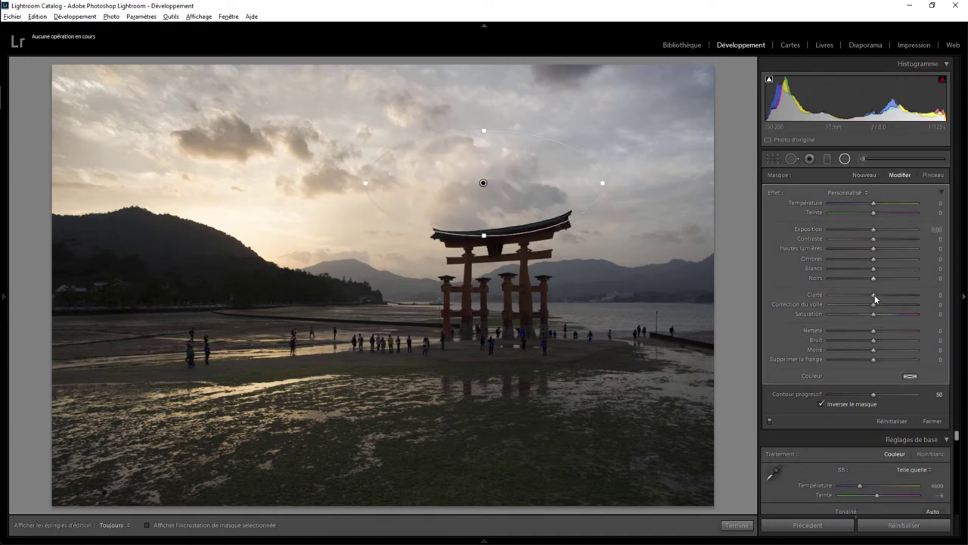
drag(874, 295, 913, 294)
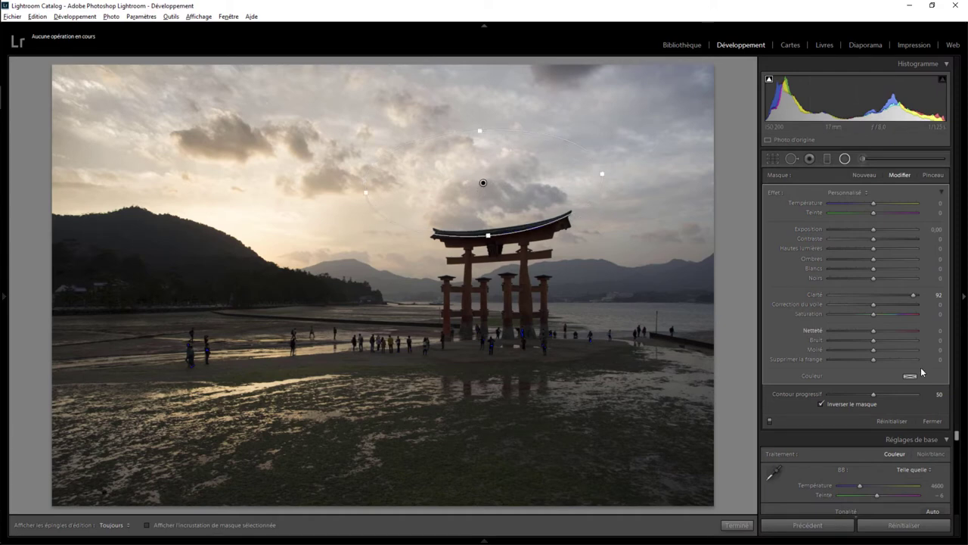
Set highlights to -44, after trying shadows at +100 and resetting them to 0
click(932, 422)
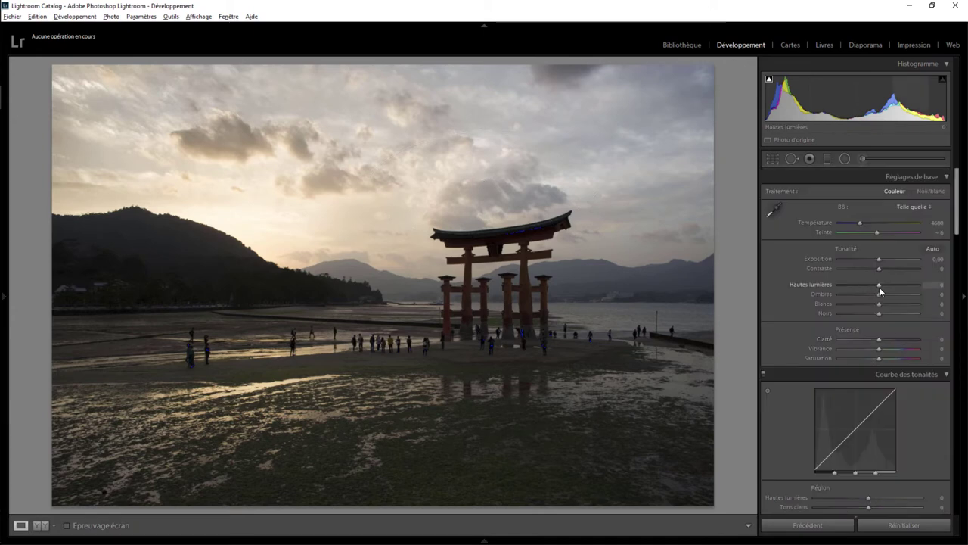
drag(880, 286, 833, 286)
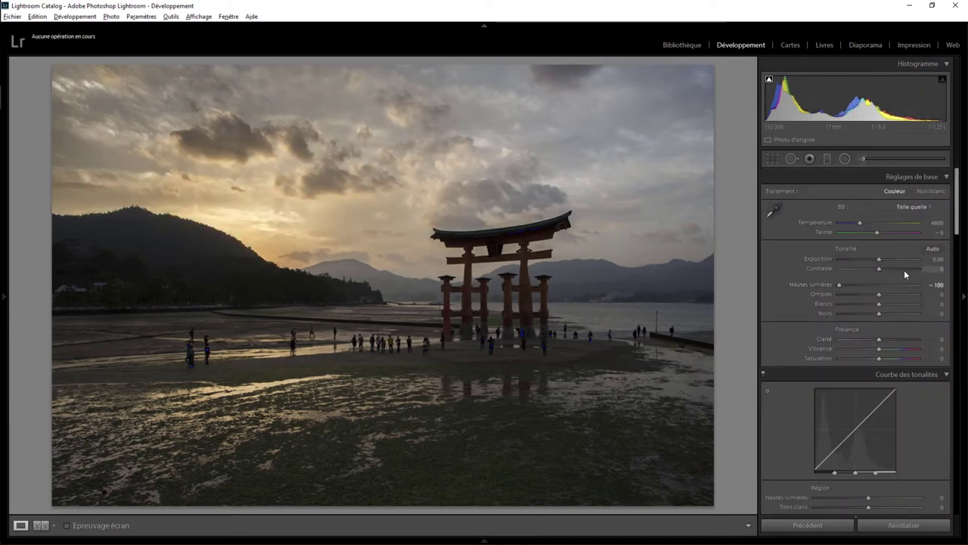
mouse_move(842, 284)
mouse_down()
mouse_move(868, 283)
mouse_move(850, 283)
mouse_up()
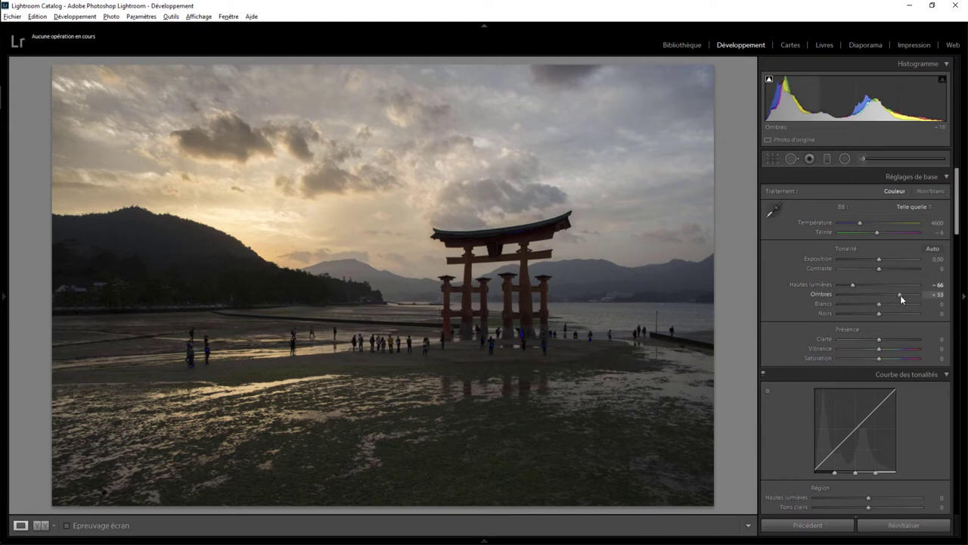
drag(879, 294, 929, 299)
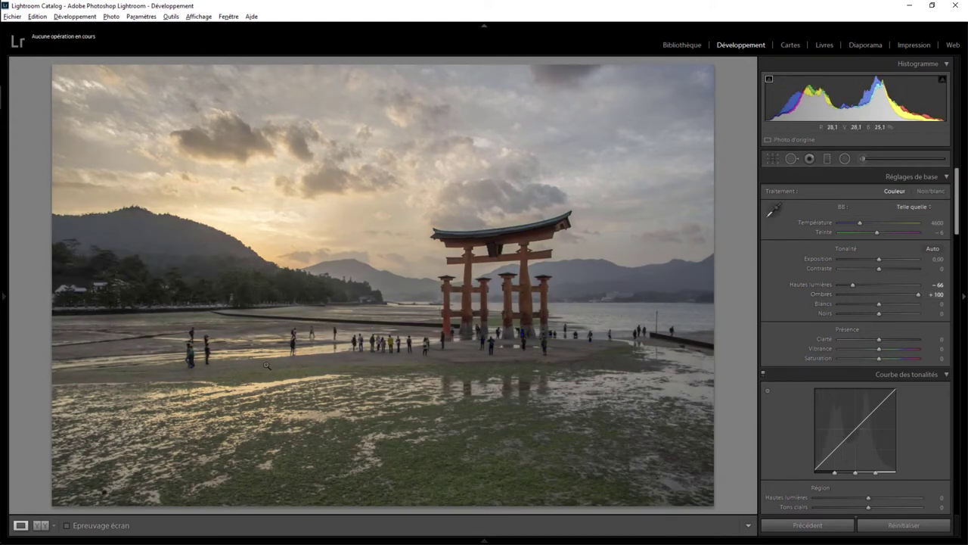
double_click(919, 295)
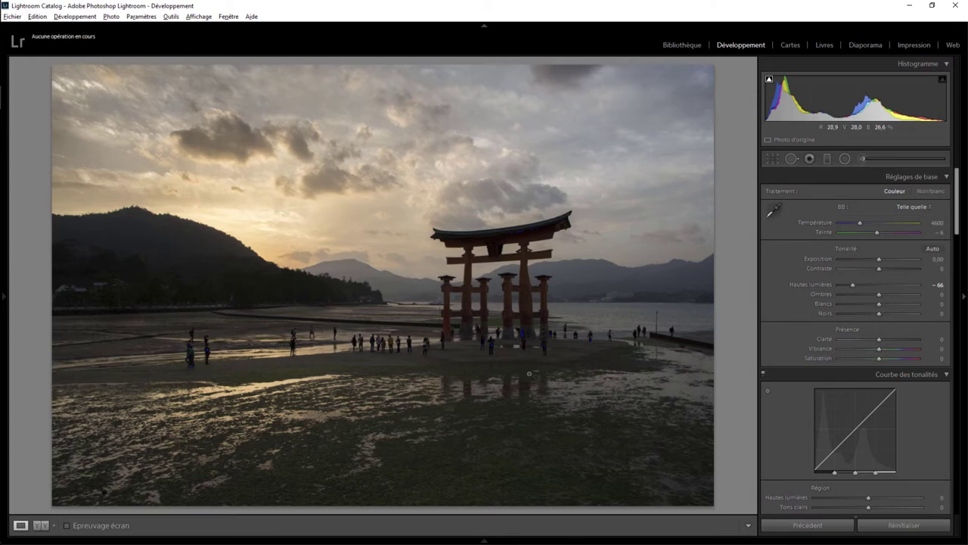
drag(857, 284, 862, 284)
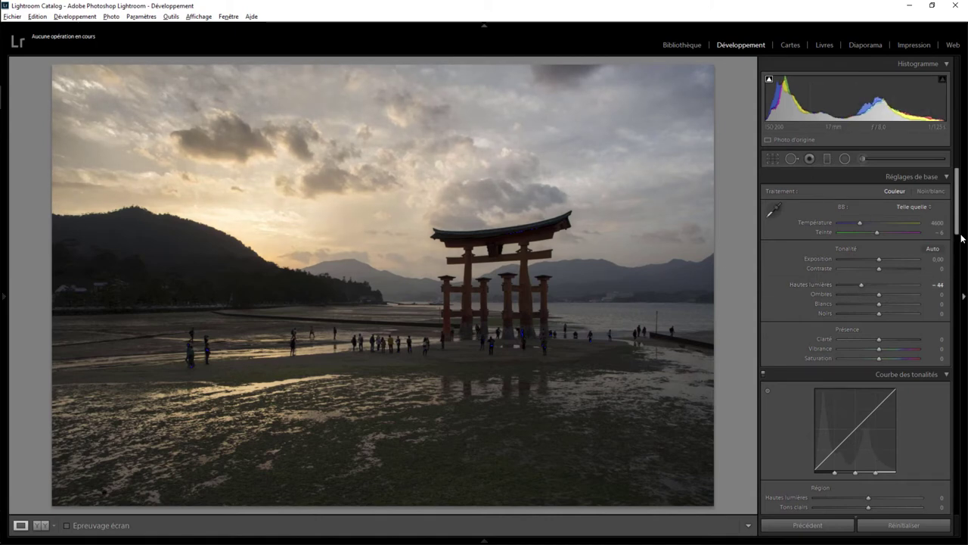
mouse_move(960, 212)
mouse_down()
mouse_move(960, 325)
mouse_move(959, 299)
mouse_up()
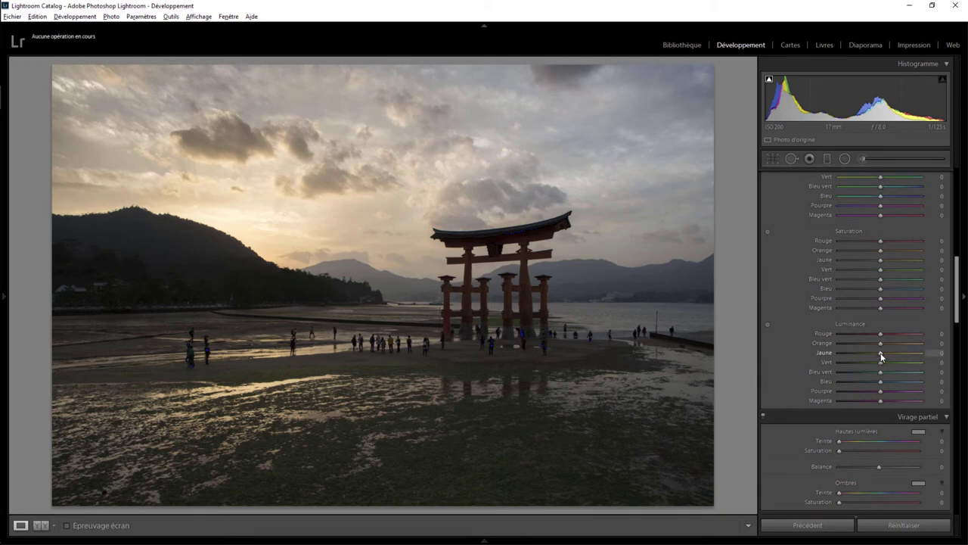
mouse_move(881, 355)
mouse_down()
mouse_move(853, 356)
mouse_move(901, 340)
mouse_move(873, 340)
mouse_move(897, 340)
mouse_move(886, 346)
mouse_up()
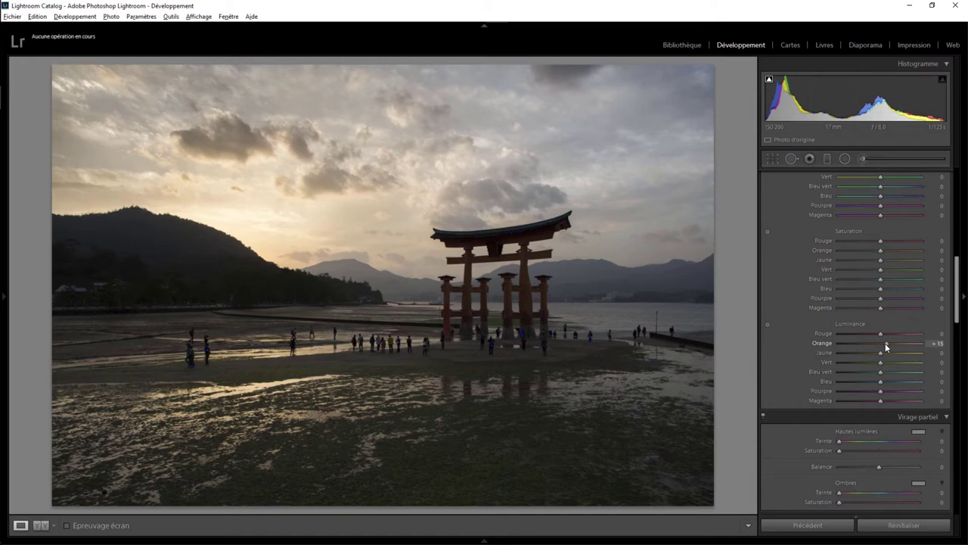
double_click(887, 346)
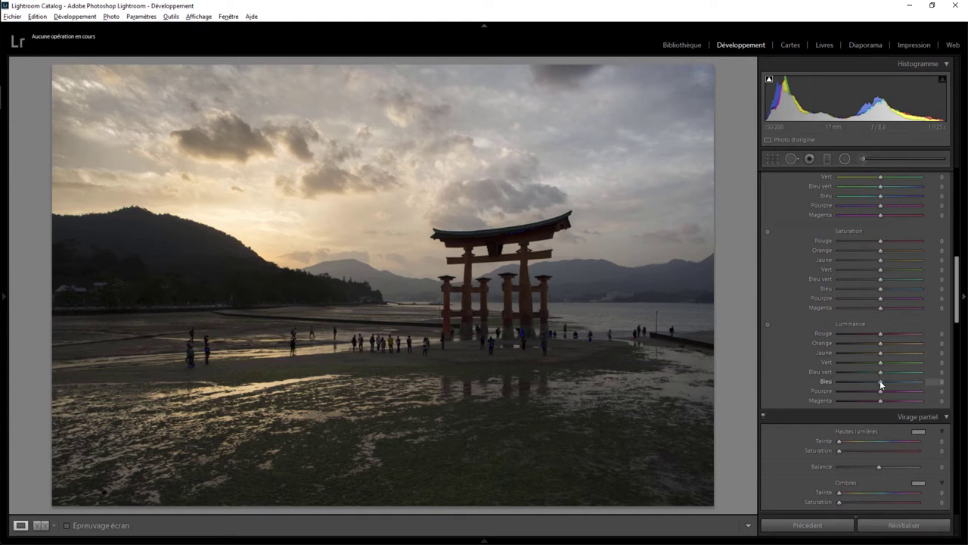
mouse_move(880, 380)
mouse_down()
mouse_move(805, 384)
mouse_move(879, 381)
mouse_up()
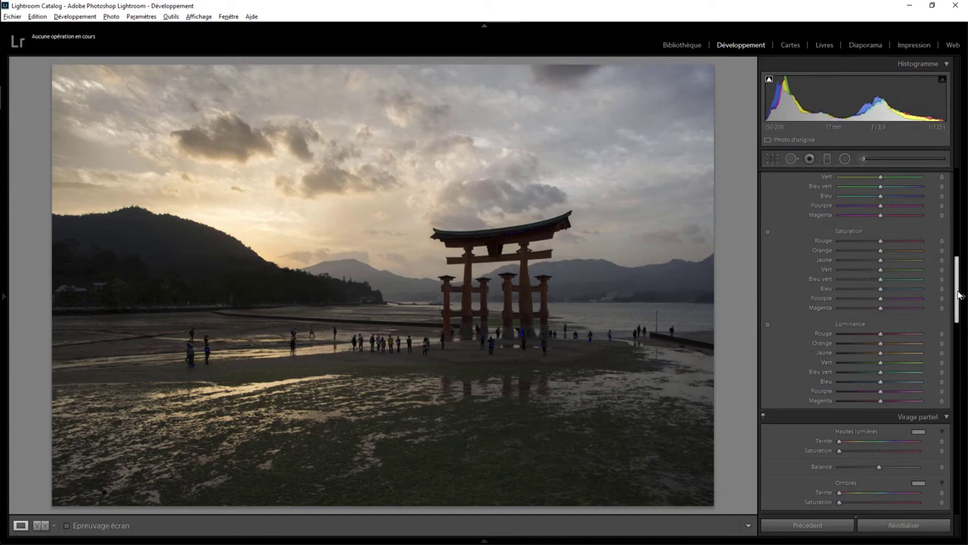
drag(958, 295, 957, 182)
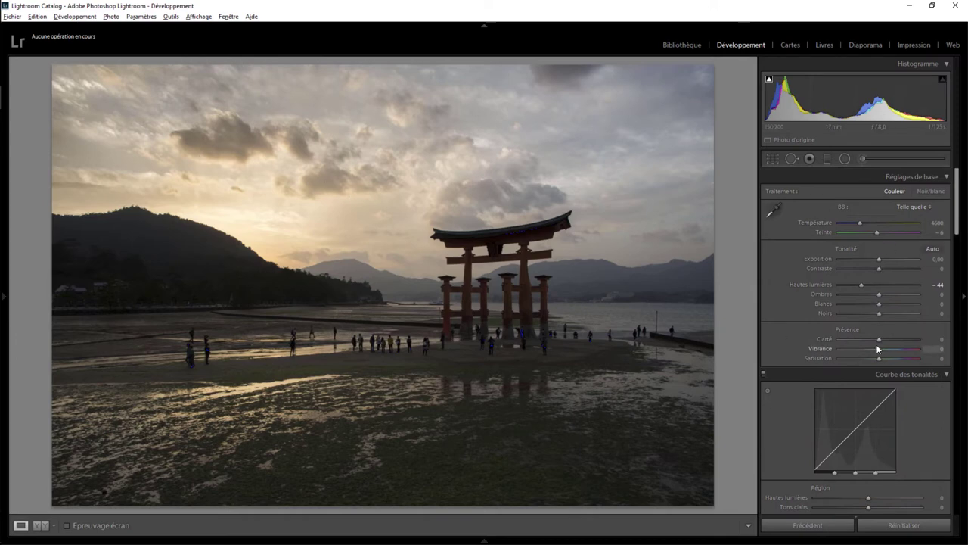
Set vibrance to +13 and raise the HSL blue saturation to +23
mouse_move(880, 349)
mouse_down()
mouse_move(898, 350)
mouse_move(863, 350)
mouse_move(893, 350)
mouse_up()
drag(884, 350, 882, 349)
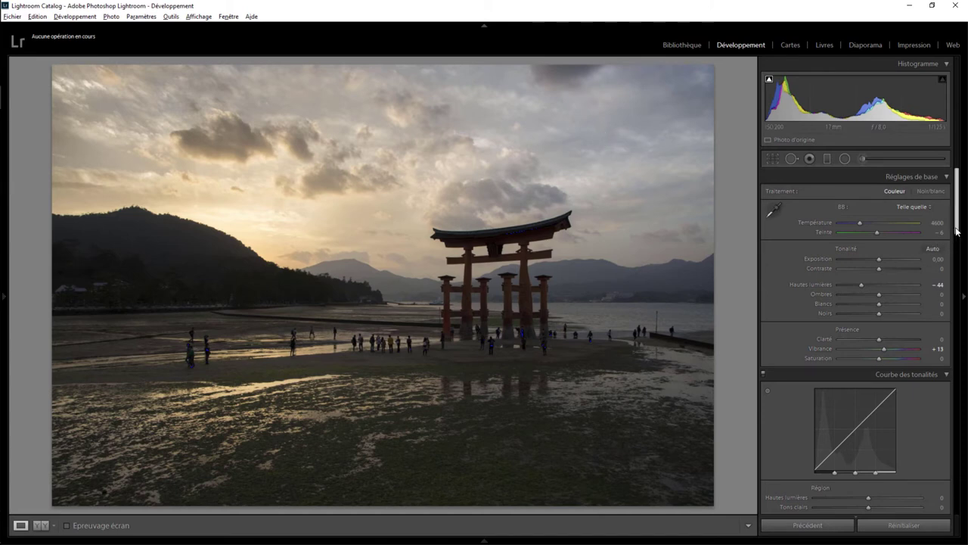
mouse_move(956, 234)
mouse_down()
mouse_move(956, 355)
mouse_move(956, 278)
mouse_up()
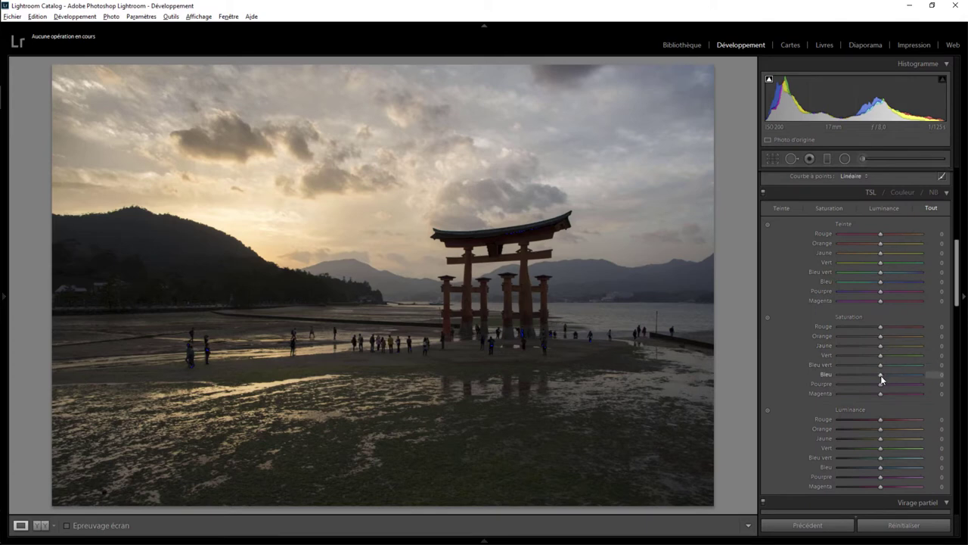
mouse_move(881, 375)
mouse_down()
mouse_move(915, 373)
mouse_move(891, 371)
mouse_up()
drag(892, 371, 888, 371)
Draw a wide radial mask centred on the torii gate with exposure 0.00 and shadows +70
click(845, 158)
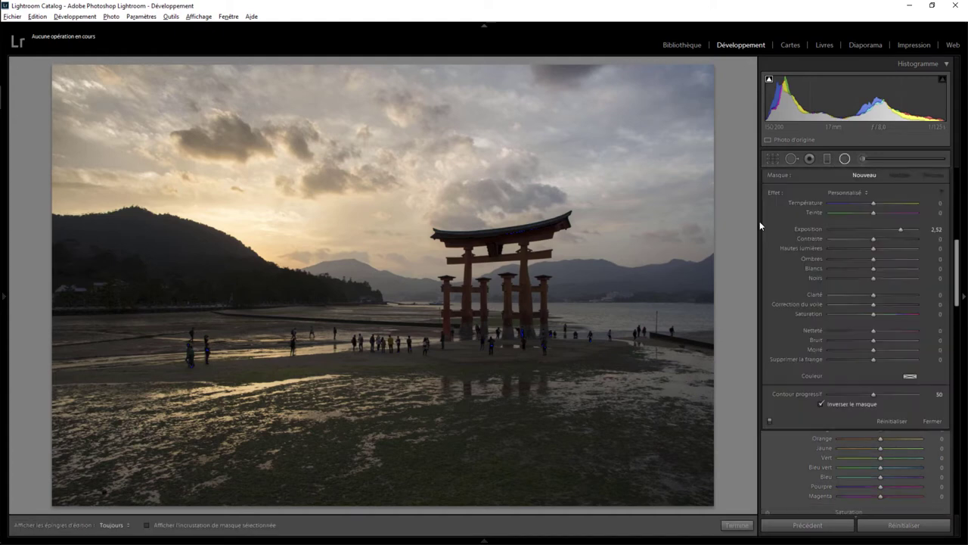
mouse_move(490, 280)
mouse_down()
mouse_move(605, 383)
mouse_move(629, 419)
mouse_up()
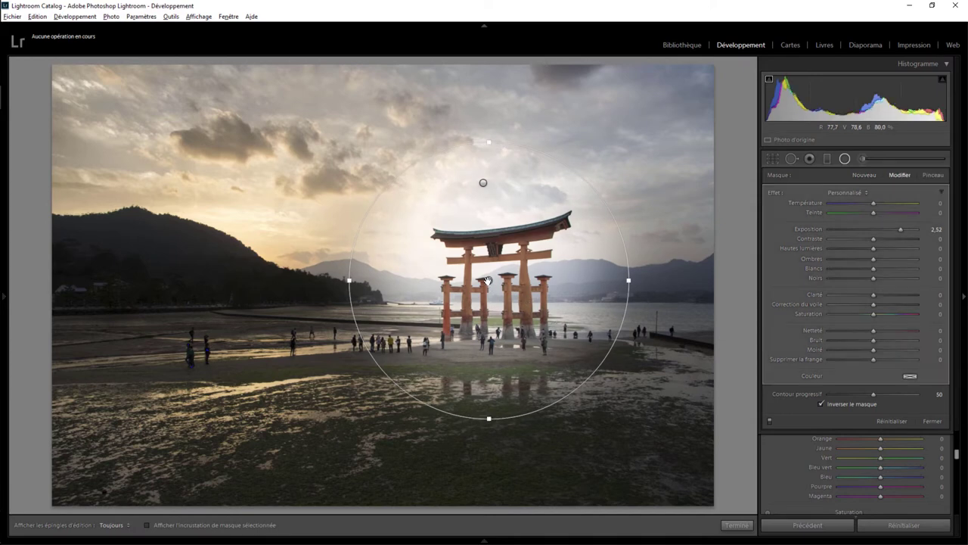
drag(510, 287, 521, 285)
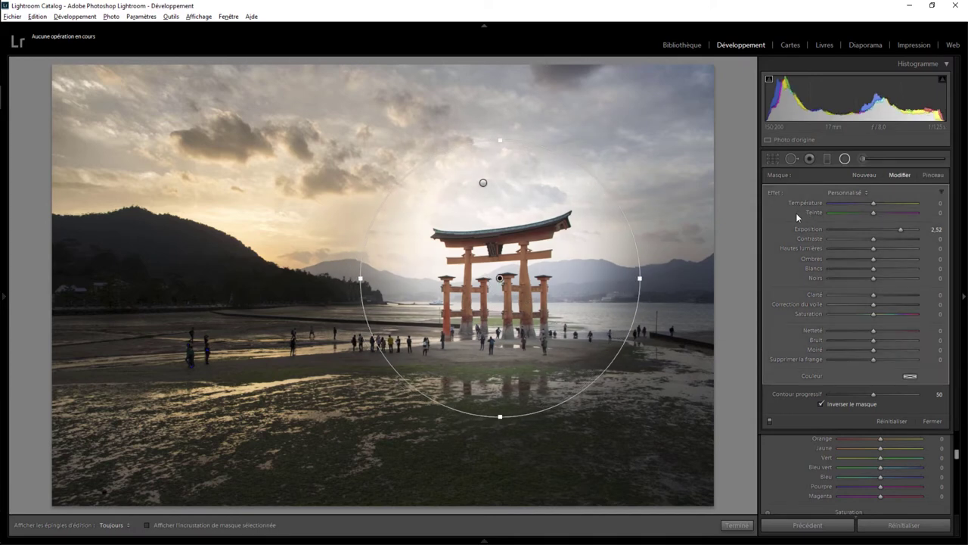
double_click(777, 192)
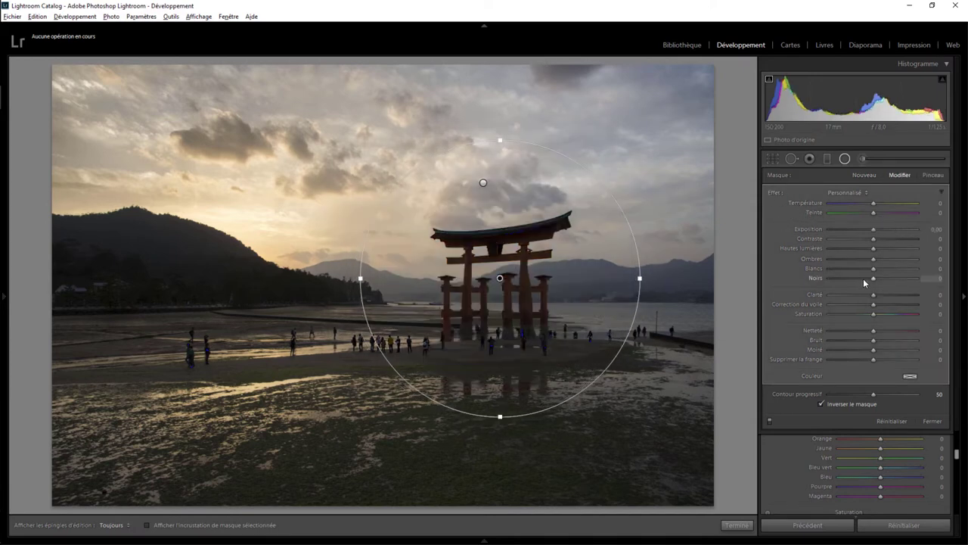
drag(875, 258, 903, 258)
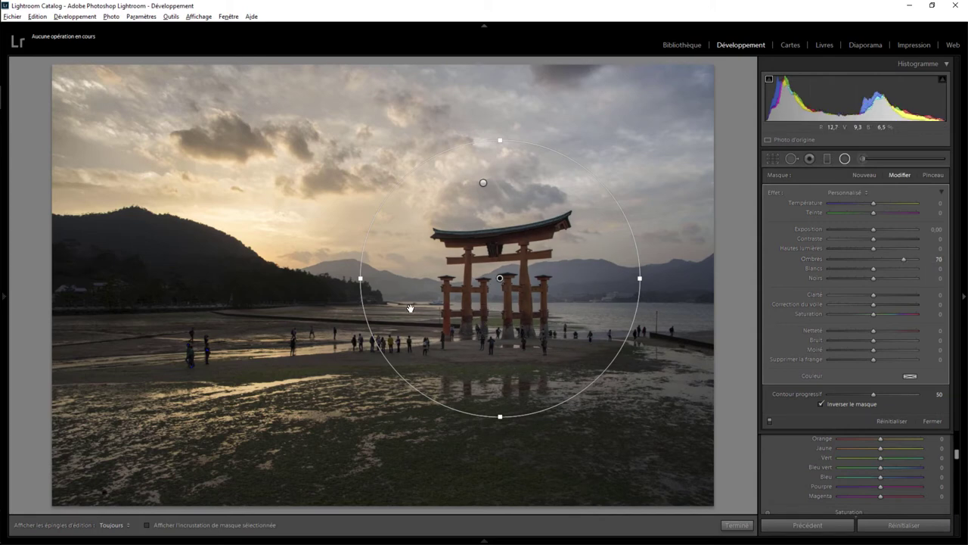
drag(361, 278, 329, 278)
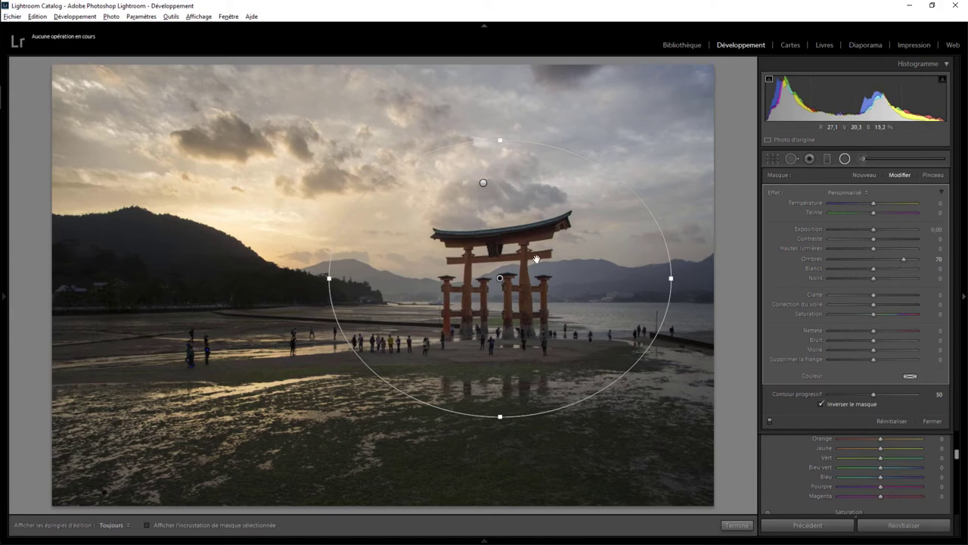
click(738, 525)
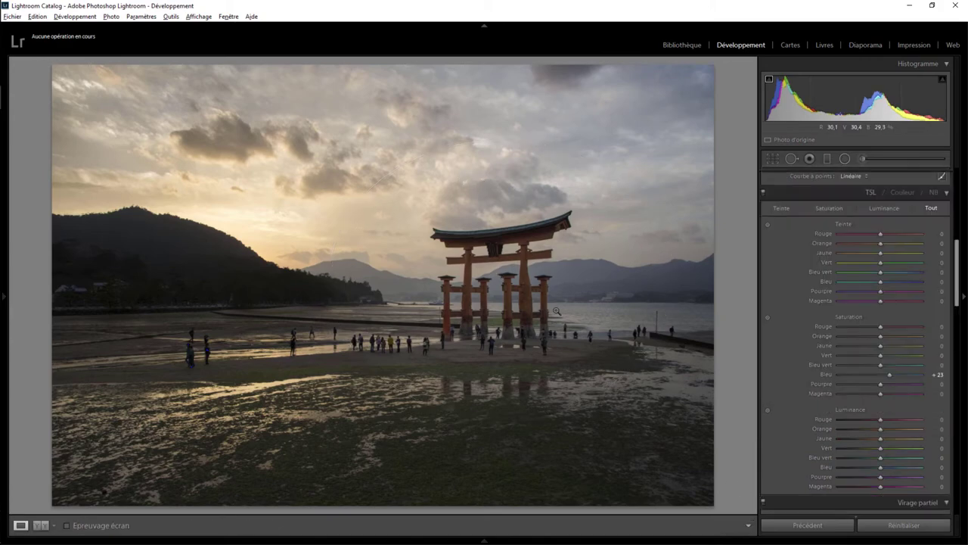
click(485, 236)
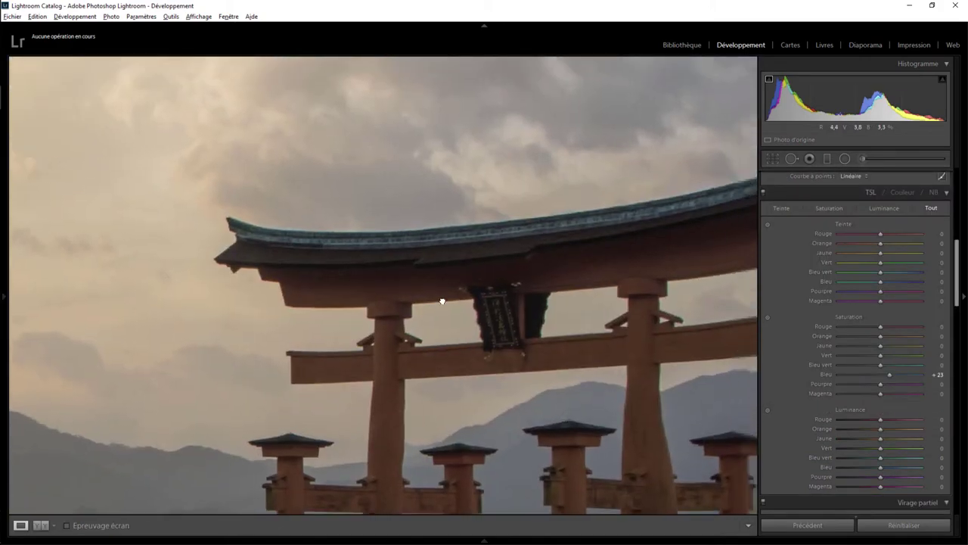
drag(532, 252, 574, 304)
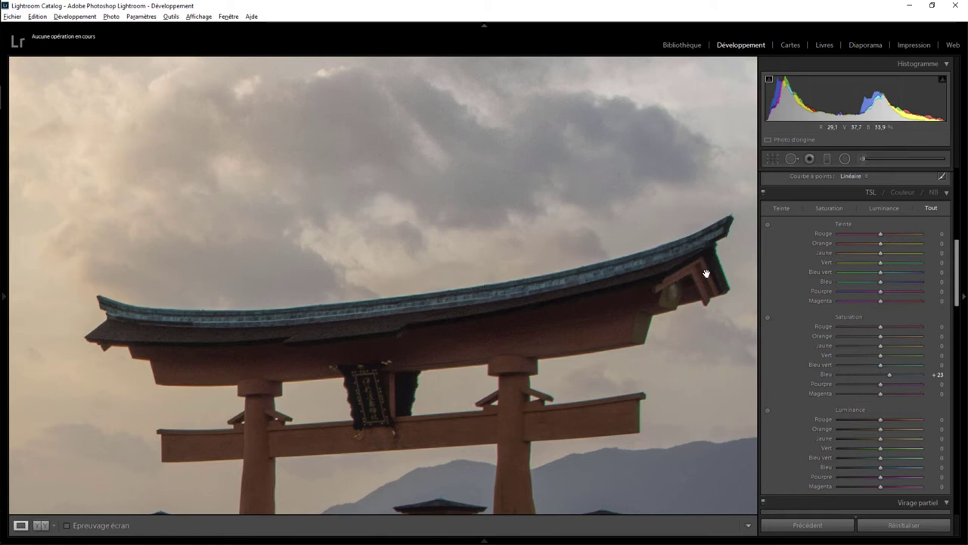
click(649, 274)
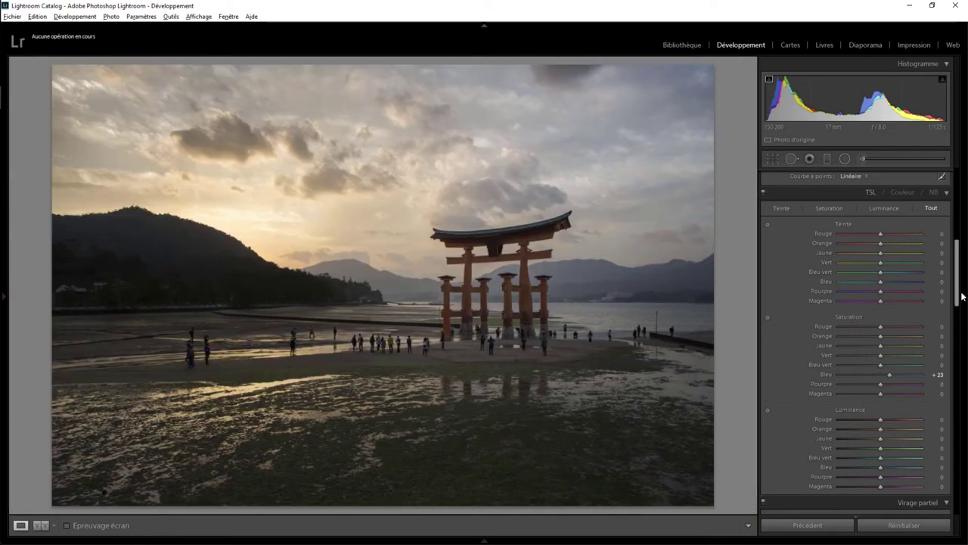
Enable chromatic aberration removal and compare the torii roof edges on and off at 1:1
drag(958, 291, 958, 396)
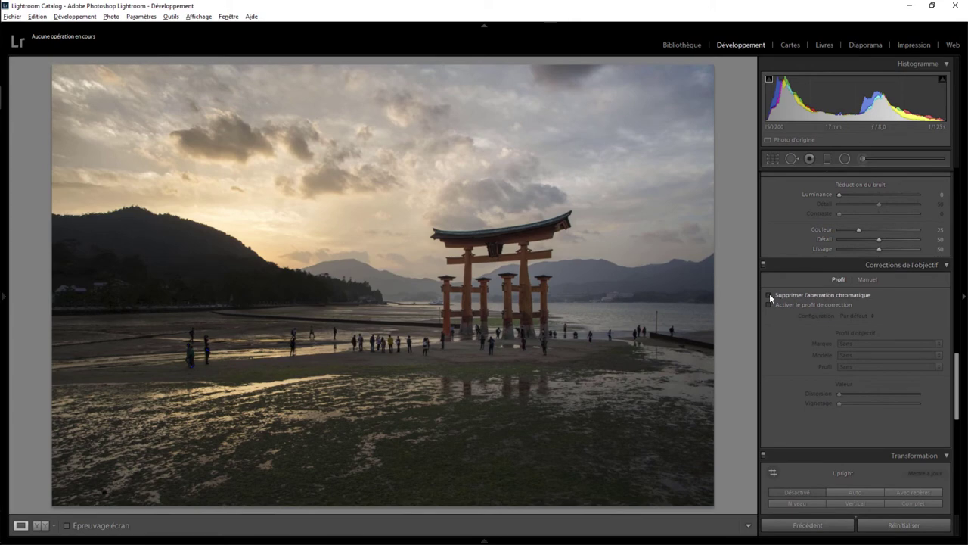
click(769, 295)
click(559, 237)
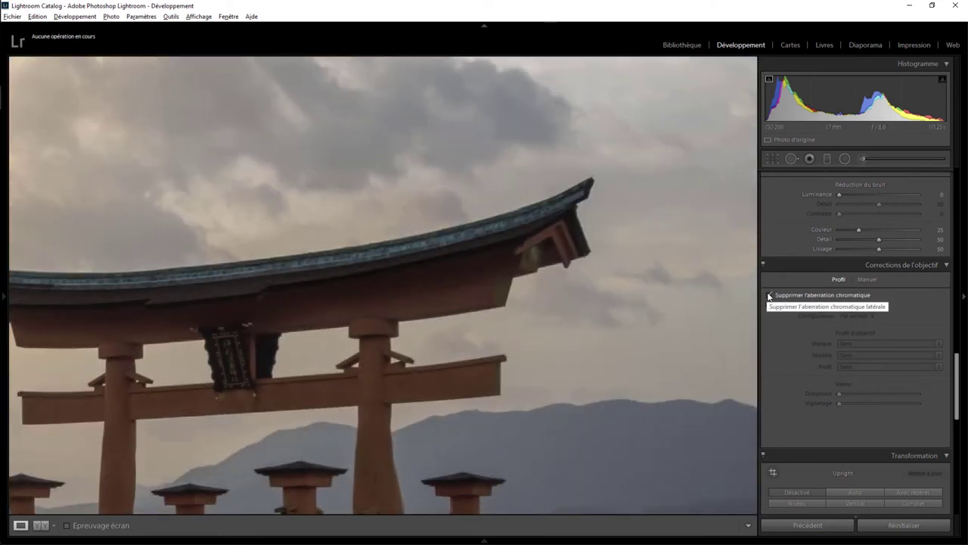
click(769, 295)
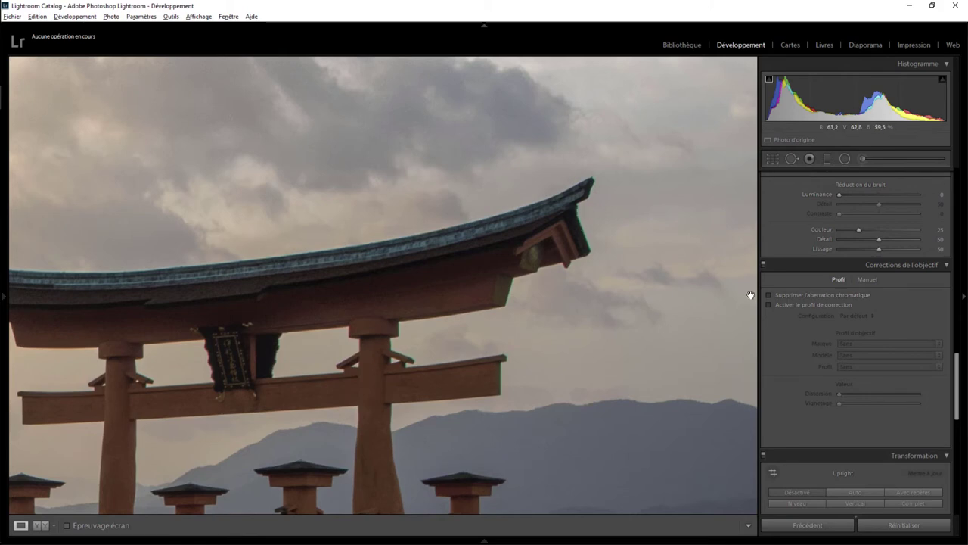
click(769, 295)
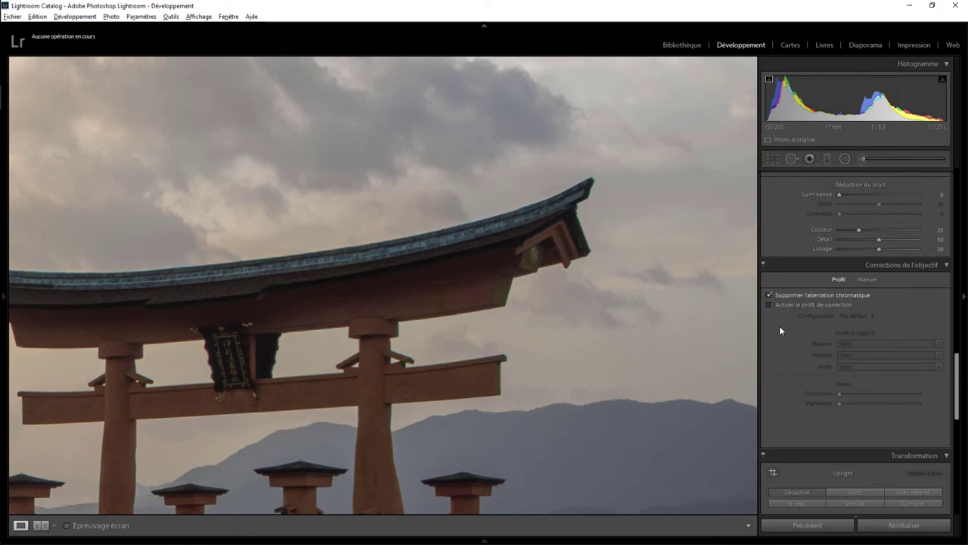
mouse_move(350, 288)
mouse_down()
mouse_move(575, 316)
mouse_move(448, 313)
mouse_up()
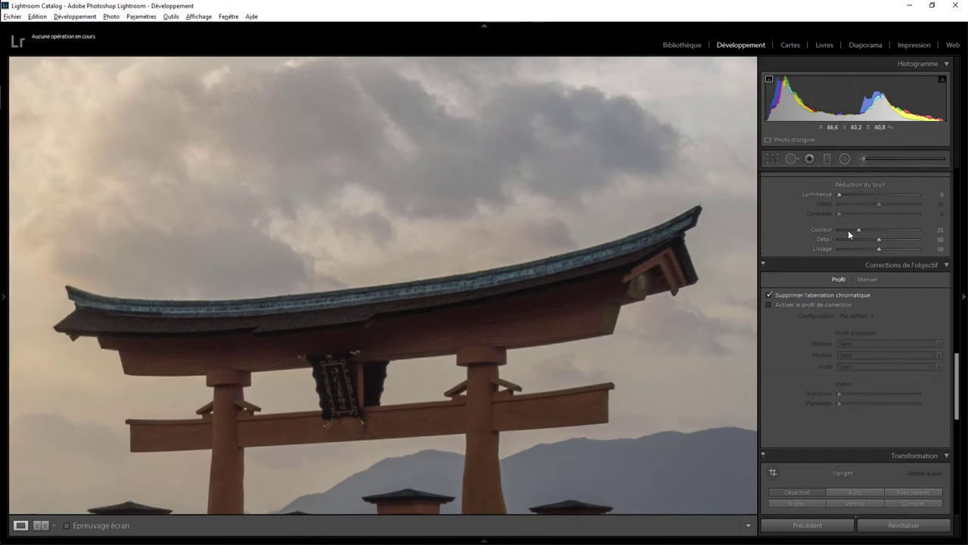
drag(958, 363, 952, 172)
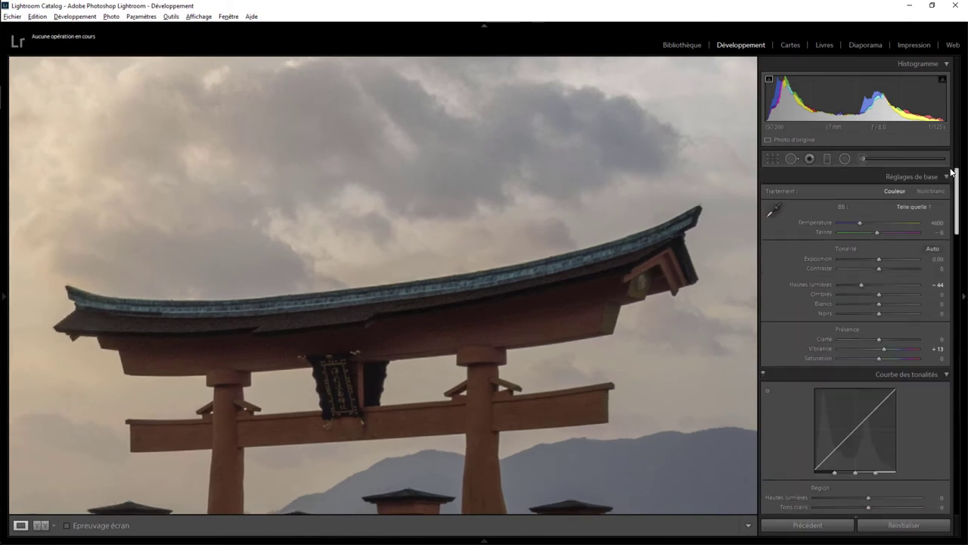
Paint an exposure +0.76 brush mask along the torii roof's lower edge out to its tip
click(866, 159)
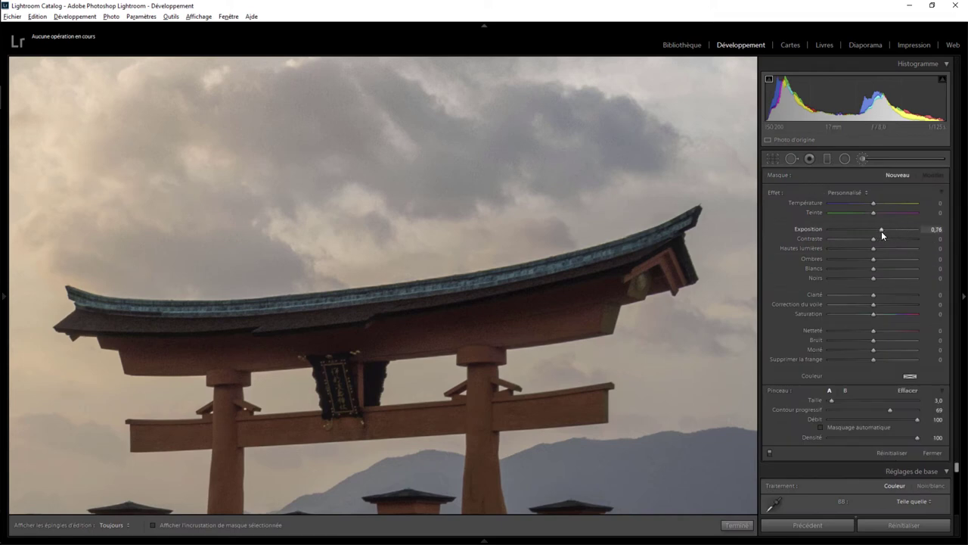
key(h)
mouse_move(643, 240)
mouse_down()
mouse_move(467, 283)
mouse_move(650, 242)
mouse_up()
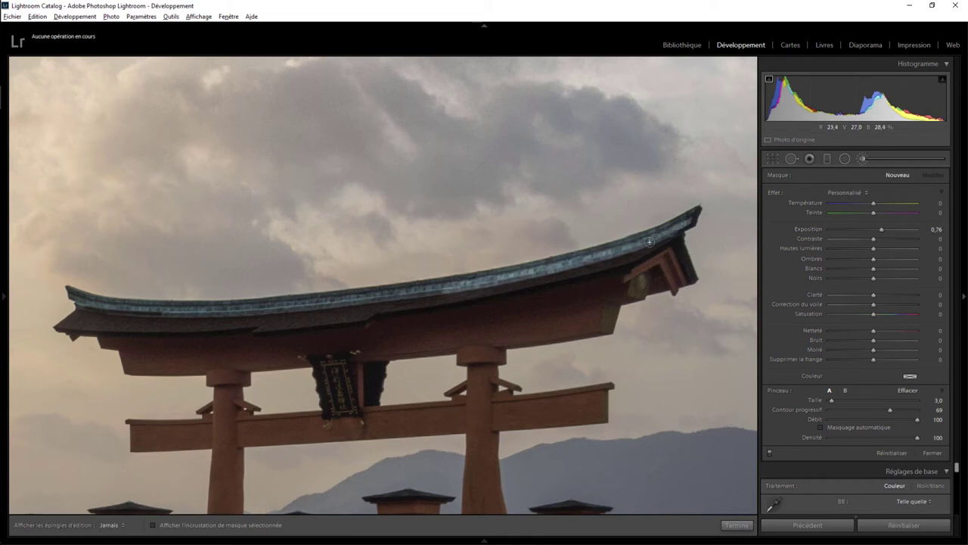
mouse_move(448, 292)
mouse_down()
mouse_move(272, 321)
mouse_move(401, 306)
mouse_move(168, 310)
mouse_move(79, 299)
mouse_up()
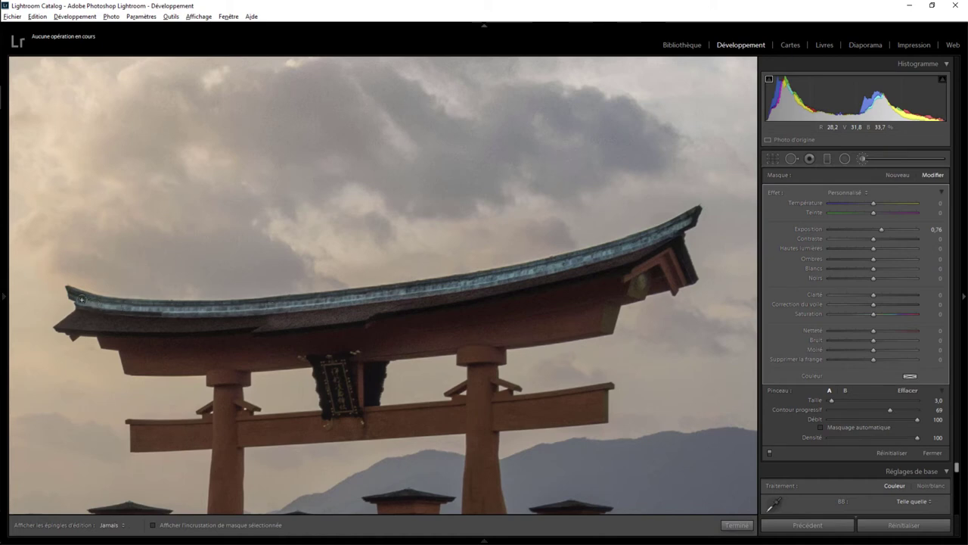
key(h)
key(bracketleft)
key(h)
key(h)
key(h)
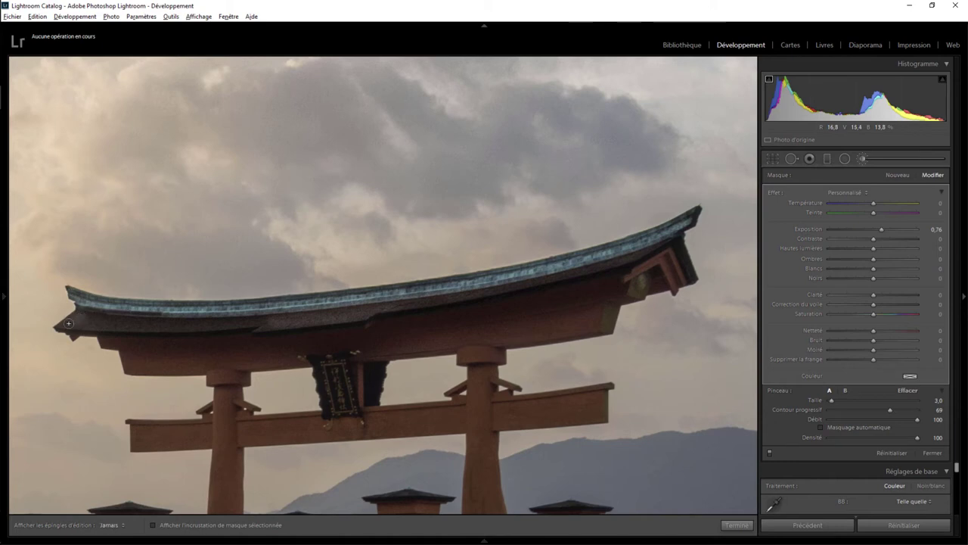
mouse_move(69, 324)
mouse_down()
mouse_move(236, 323)
mouse_move(314, 310)
mouse_up()
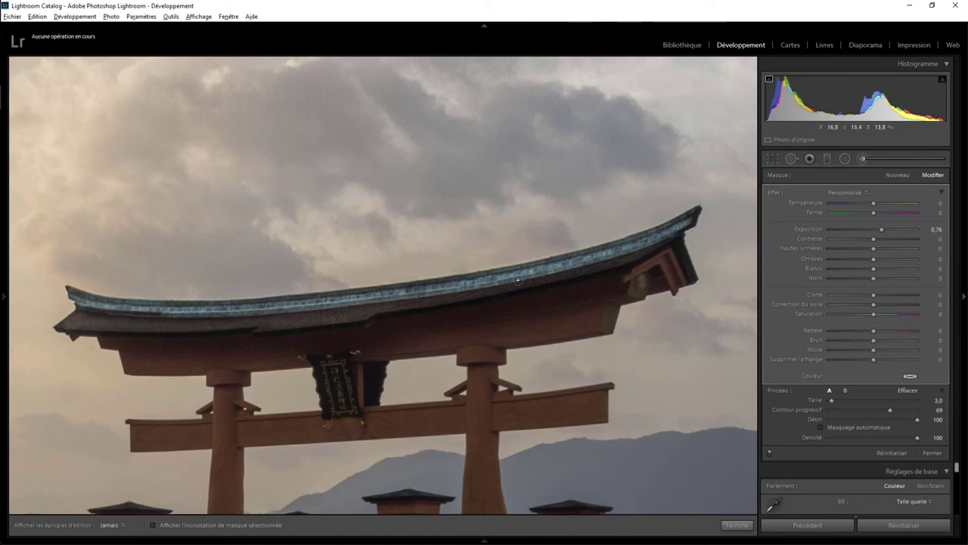
key(h)
click(737, 525)
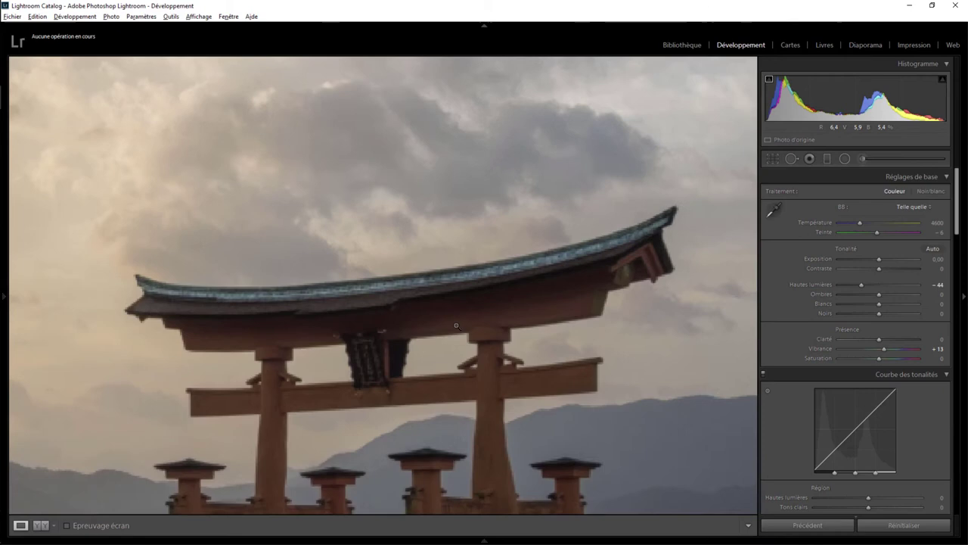
Add a radial filter over the lower-right foreground with exposure 0.00 and temperature +18
click(456, 325)
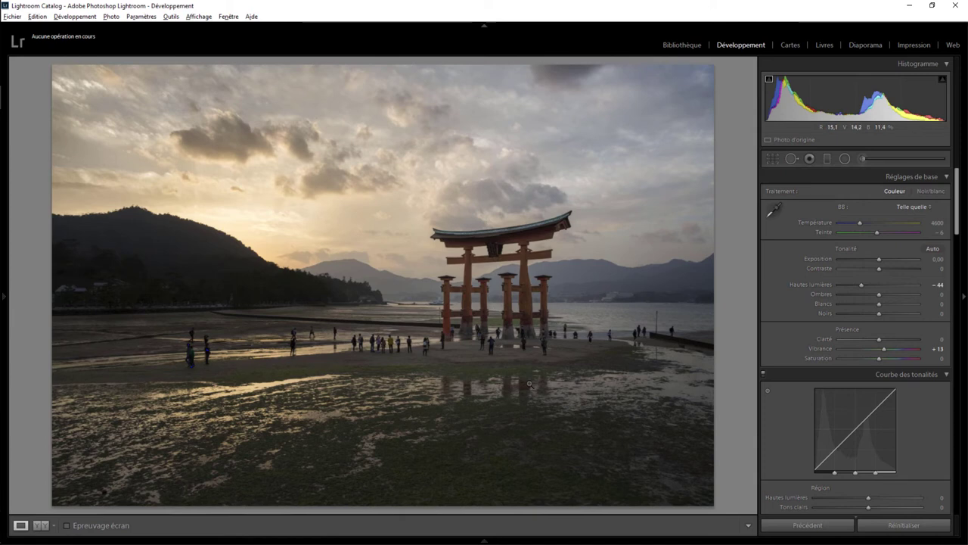
click(844, 158)
drag(528, 395, 714, 491)
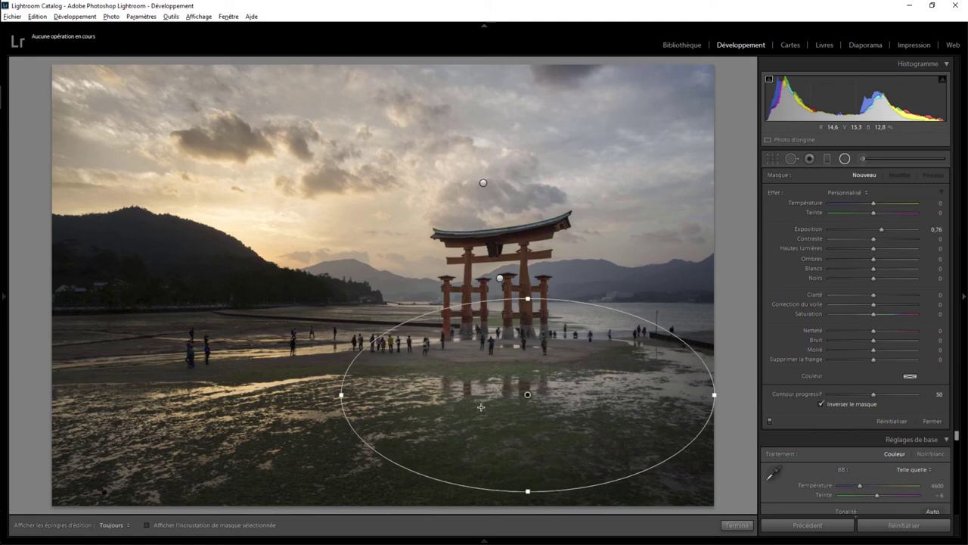
drag(527, 394, 610, 427)
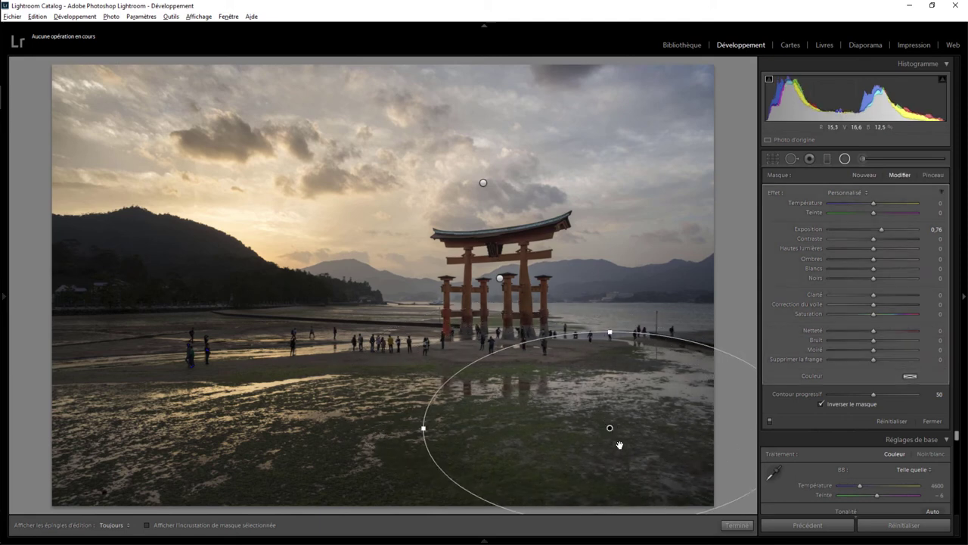
double_click(882, 230)
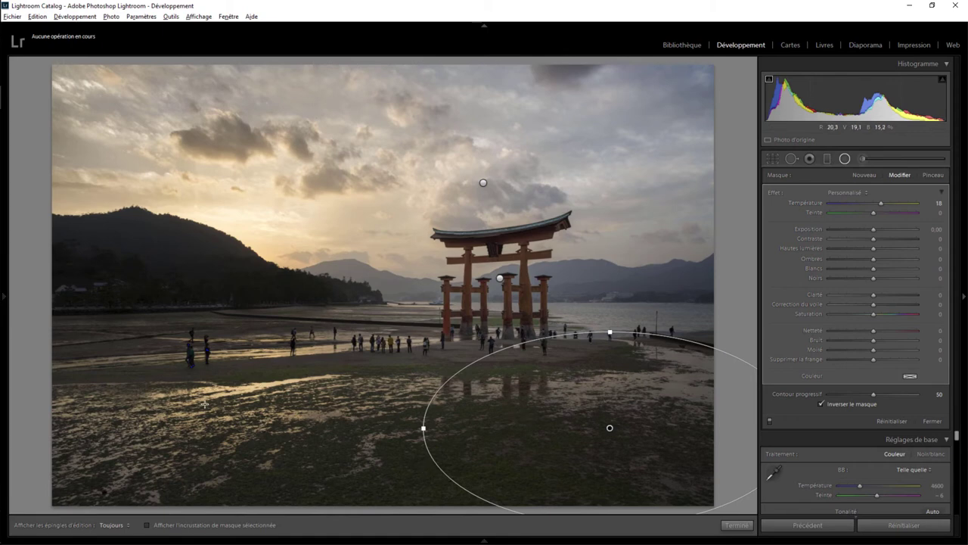
click(737, 525)
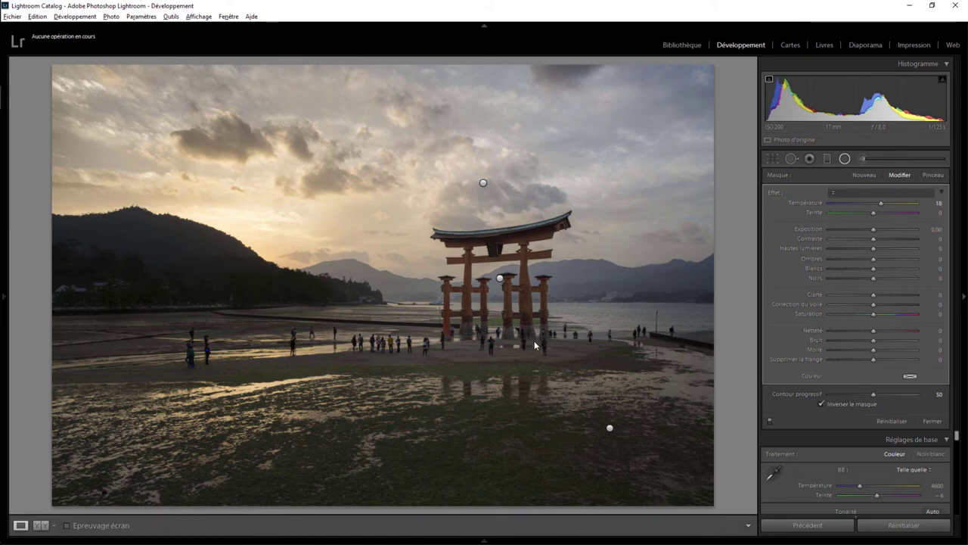
Draw a radial filter at the sky's top edge with Contrast −66, Clarity −100, Temperature −9
click(846, 159)
drag(555, 76, 610, 93)
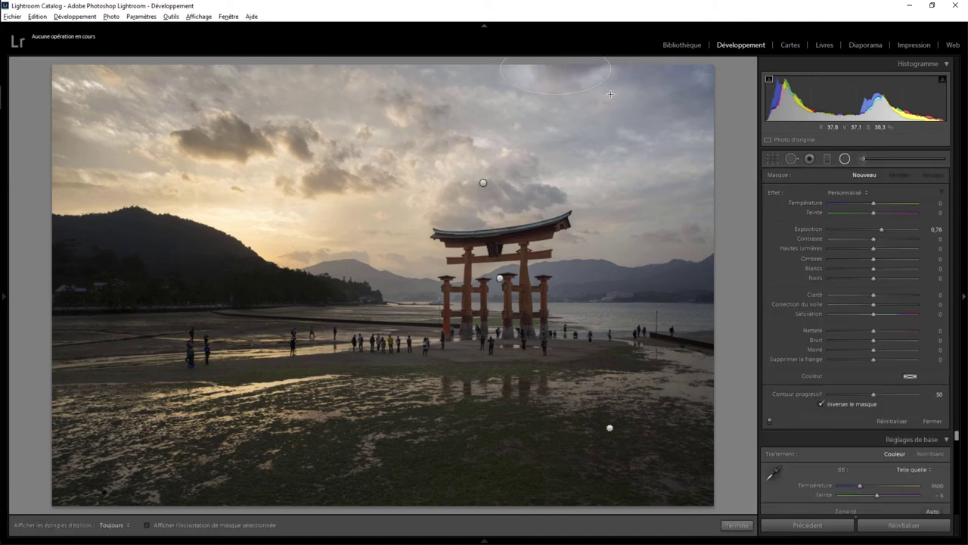
double_click(774, 192)
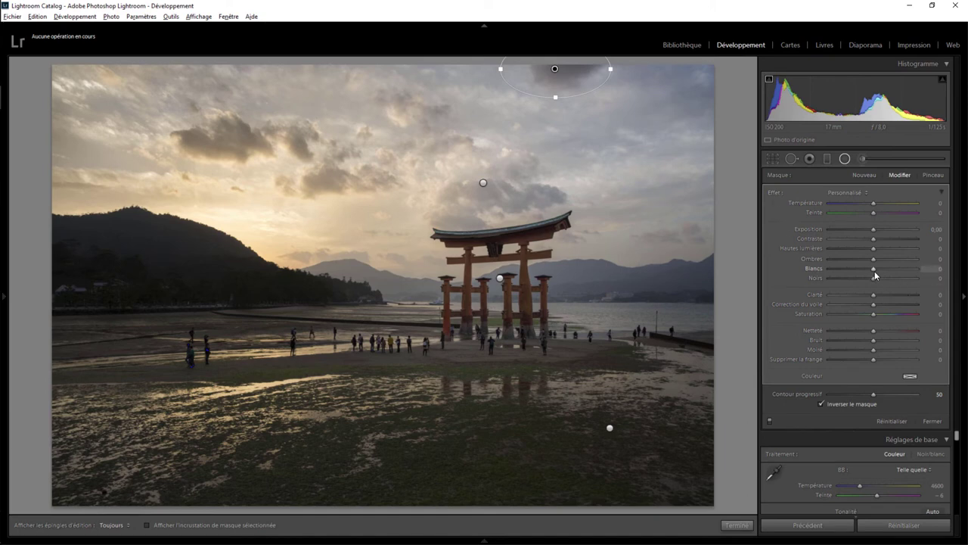
drag(874, 295, 818, 298)
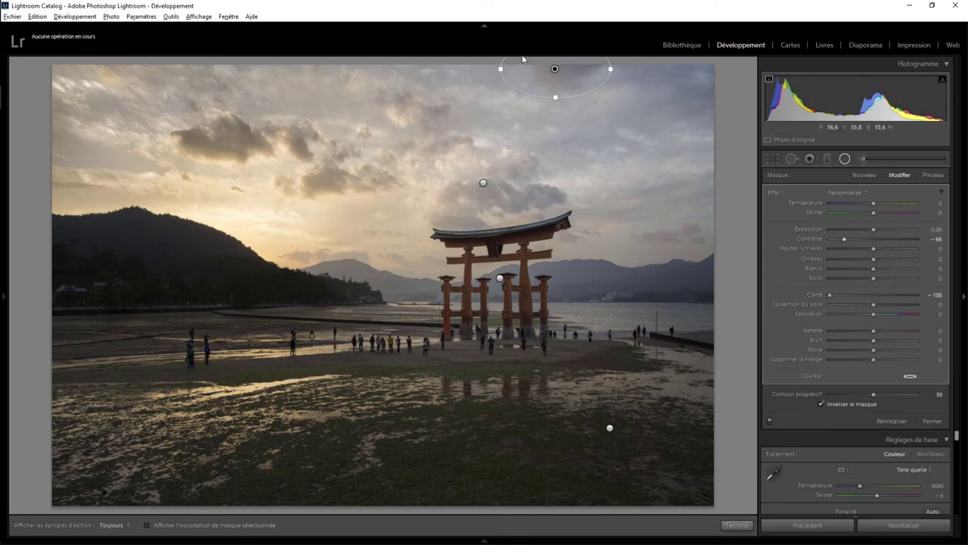
drag(555, 69, 562, 70)
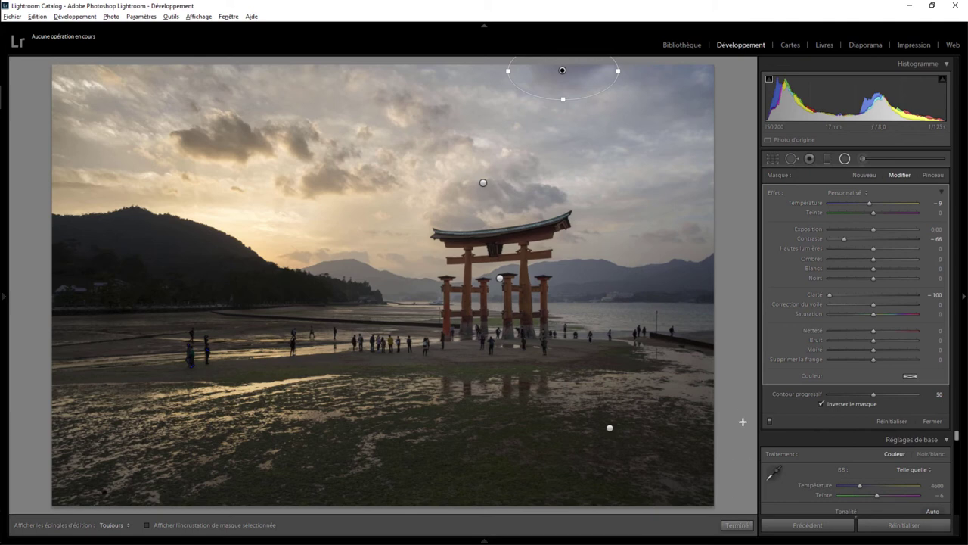
click(737, 525)
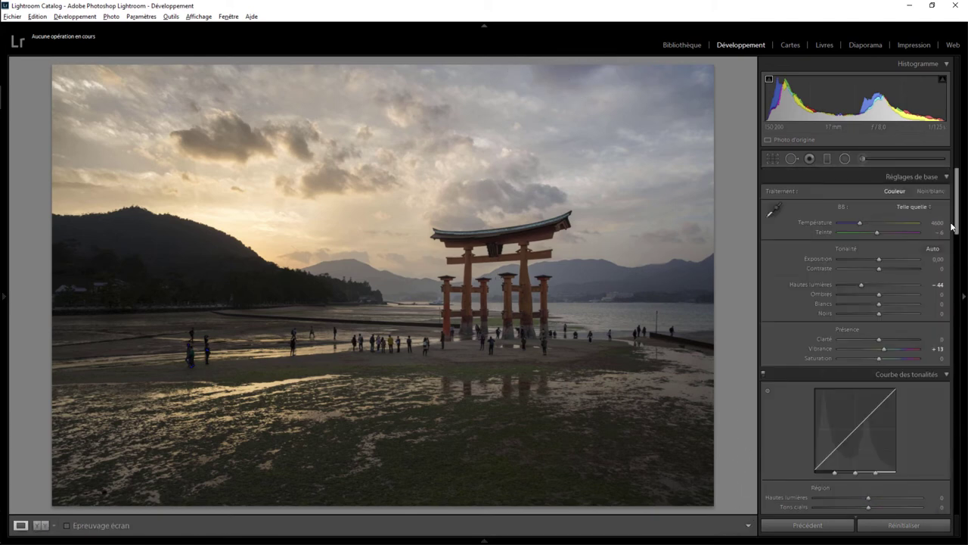
Set the post-crop vignette Amount to −6 in the Effects panel to darken the corners
drag(957, 225, 966, 472)
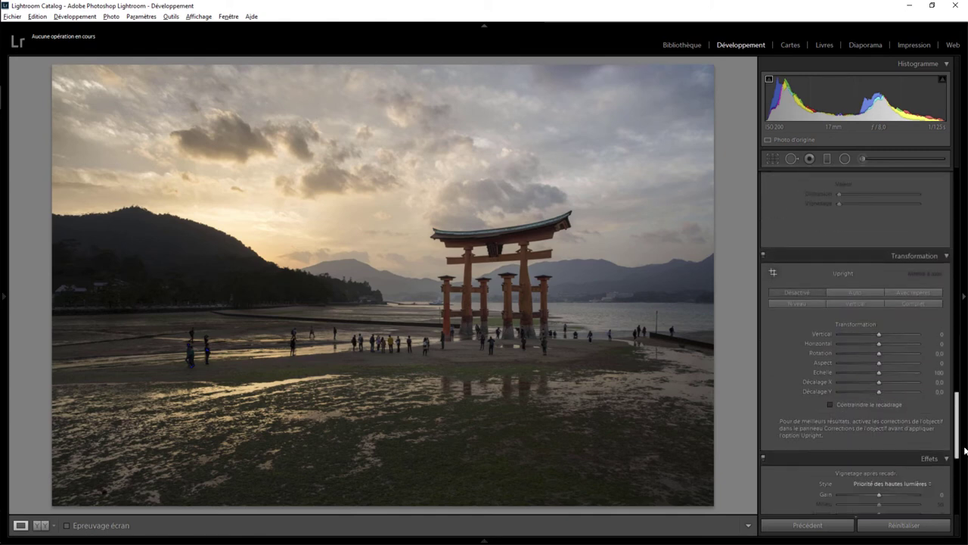
drag(882, 377, 875, 377)
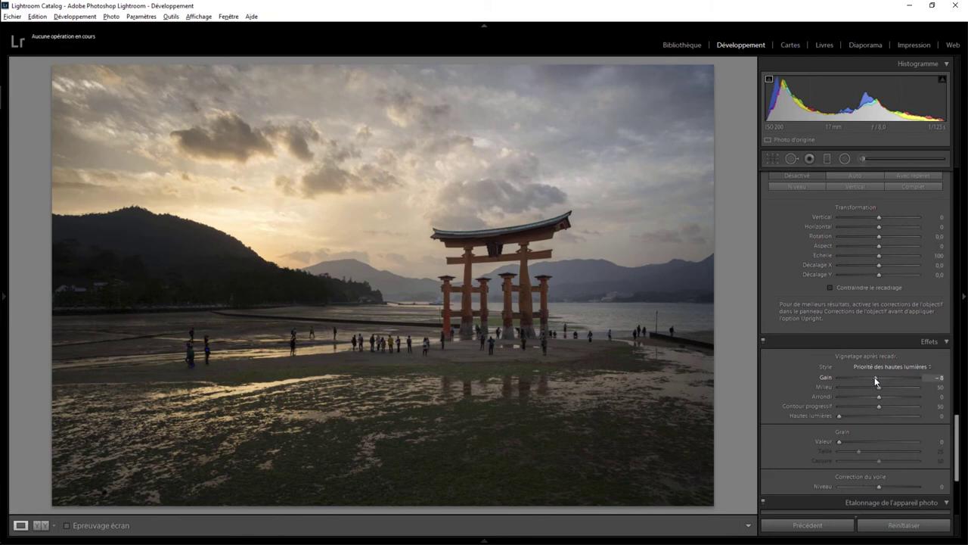
drag(875, 377, 877, 378)
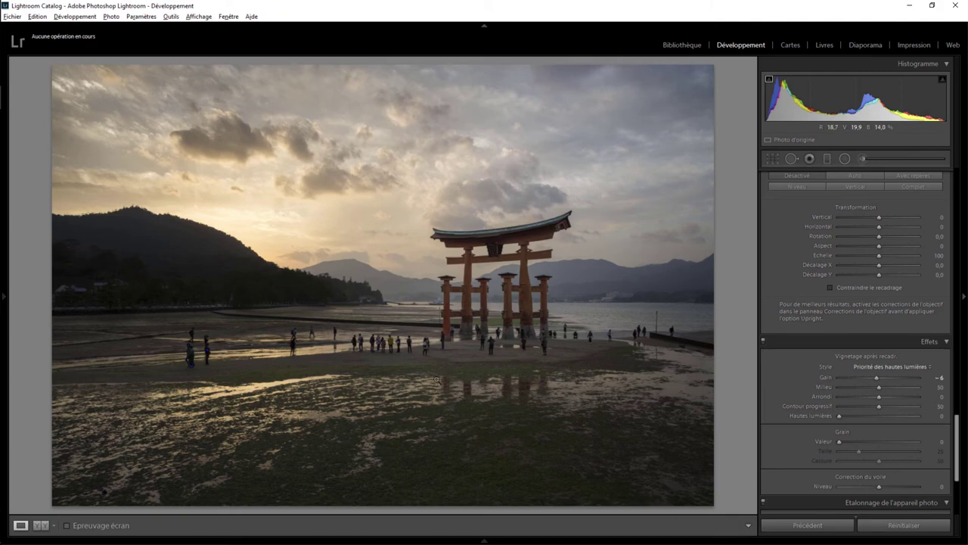
click(405, 346)
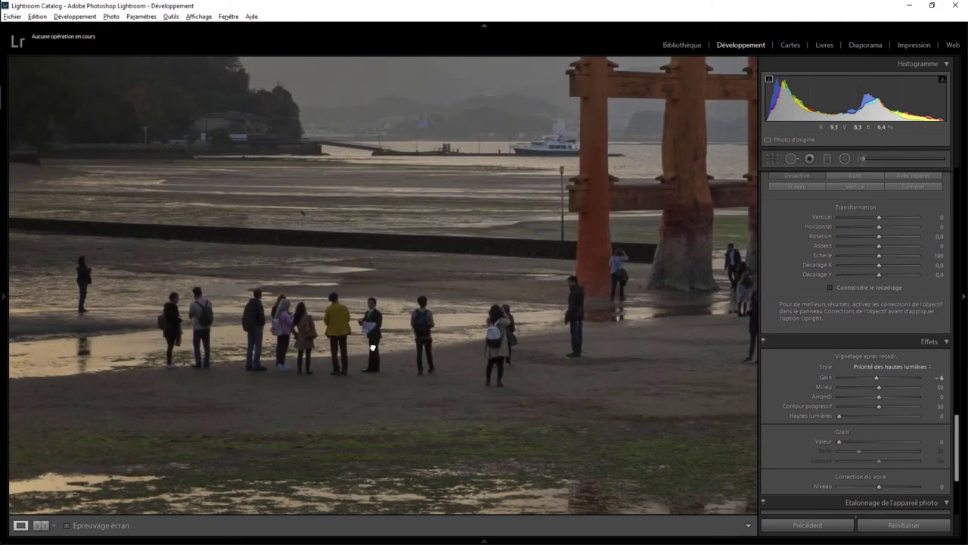
click(517, 356)
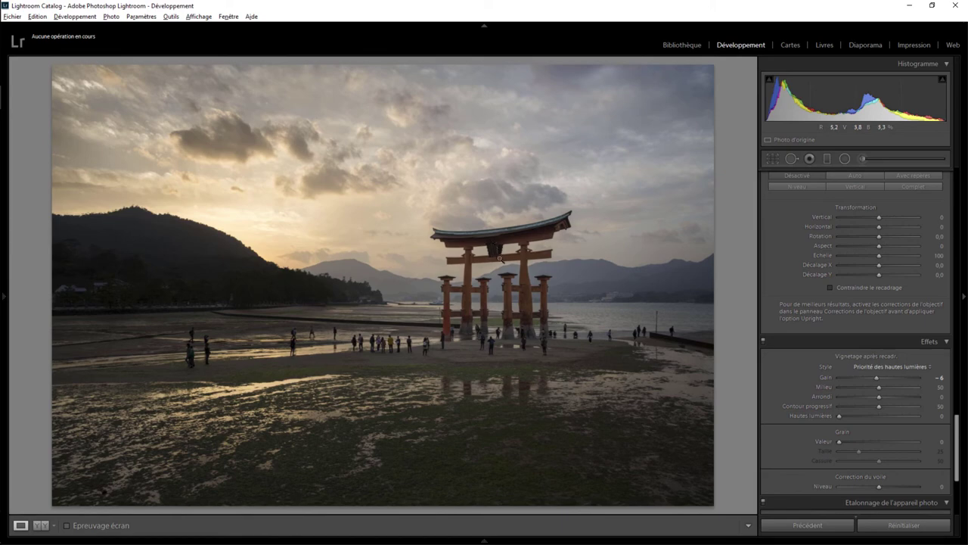
Zoom in on the torii and sky with the Adjustment Brush briefly open, then pan across cloud and treeline
click(503, 254)
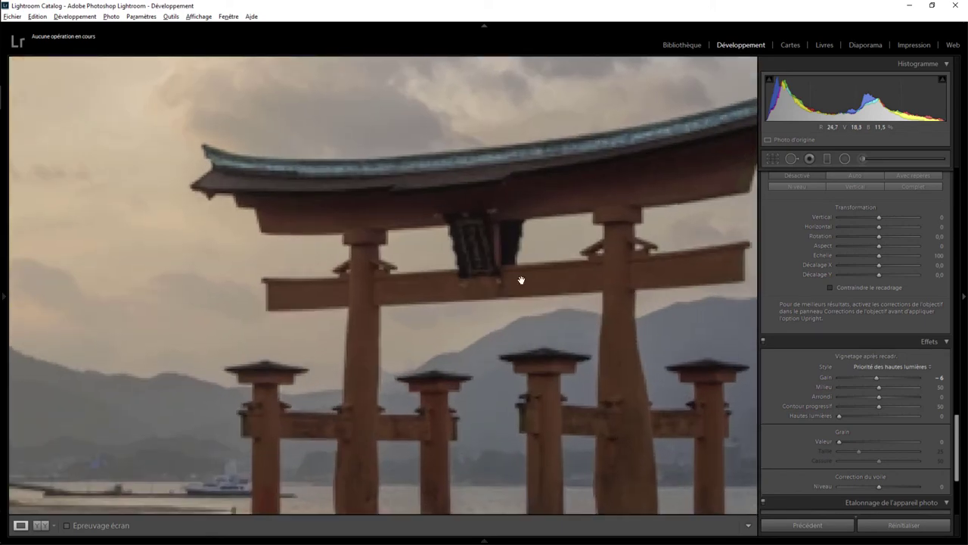
click(862, 158)
click(602, 174)
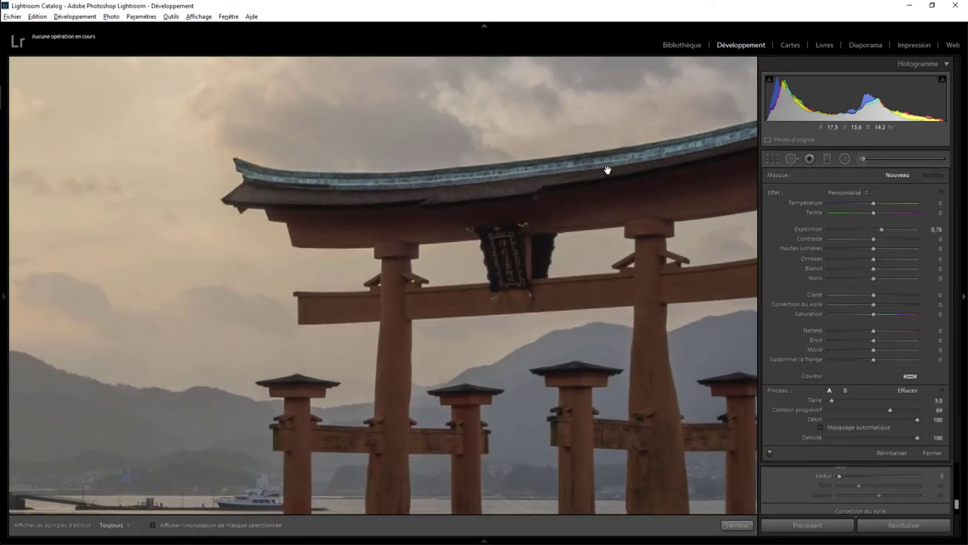
click(503, 186)
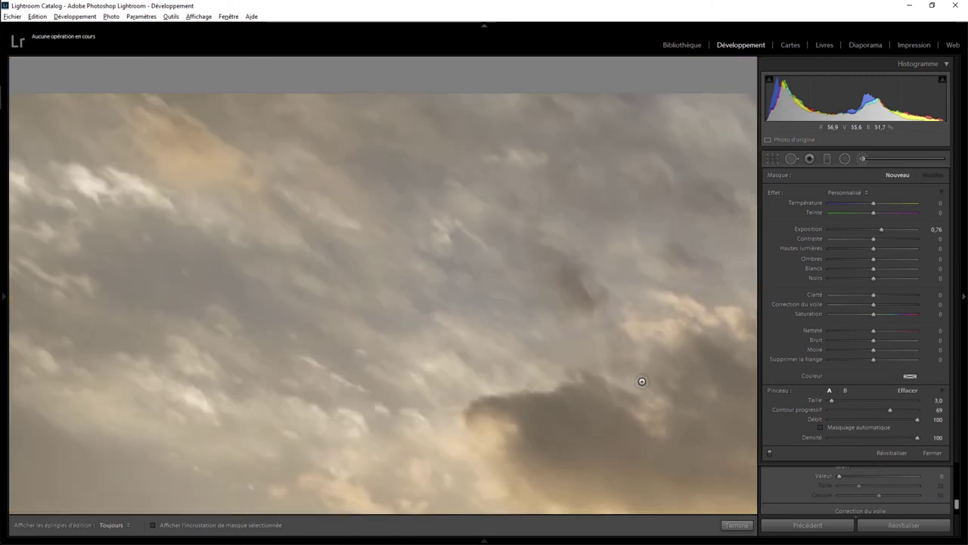
mouse_move(640, 381)
mouse_down()
mouse_move(363, 209)
mouse_move(522, 310)
mouse_up()
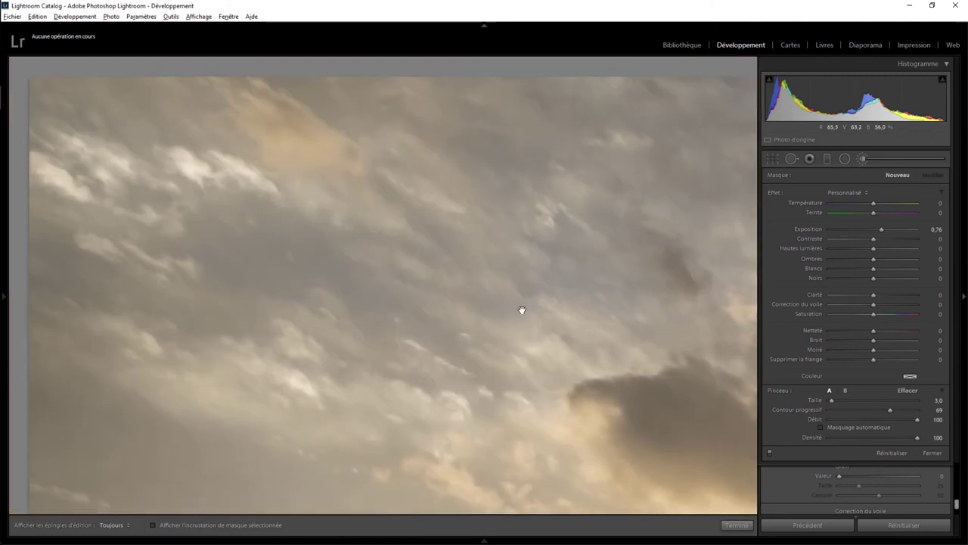
click(737, 525)
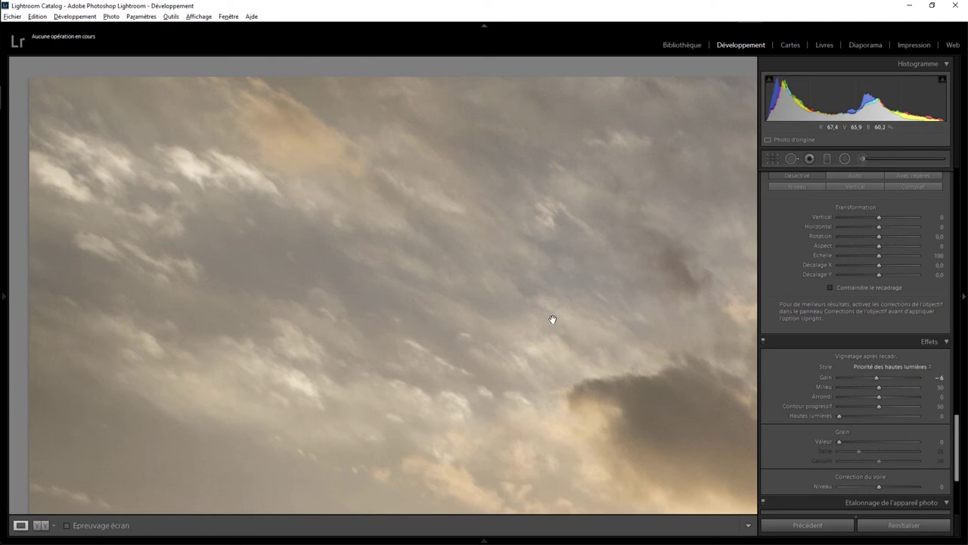
drag(552, 320, 283, 156)
drag(605, 423, 156, 201)
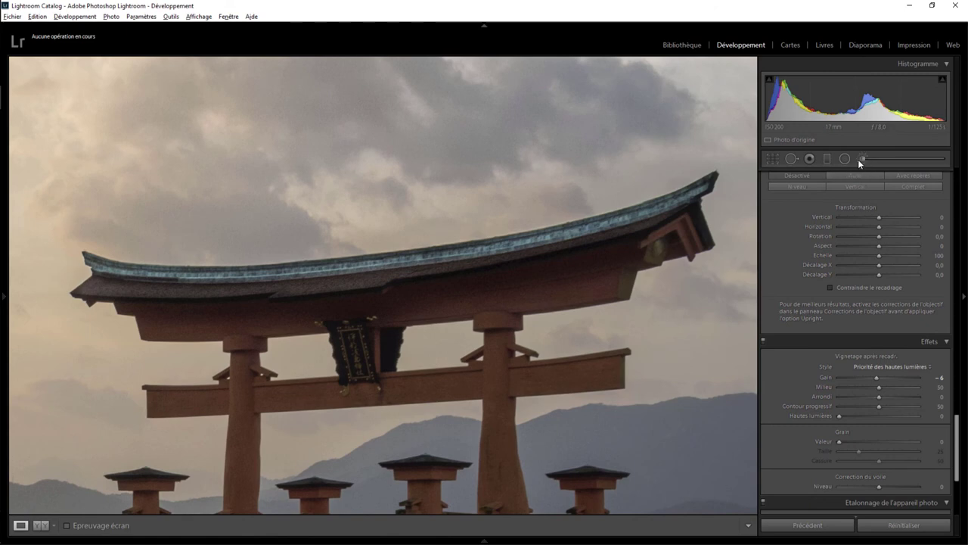
Reopen the Adjustment Brush, toggle the edit pins with H to check the roof mask, and close it
click(862, 159)
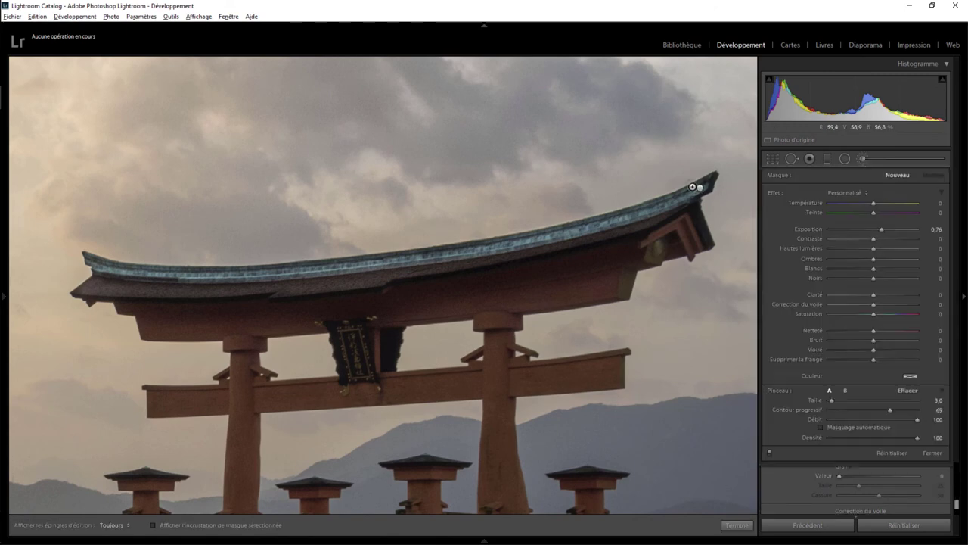
key(h)
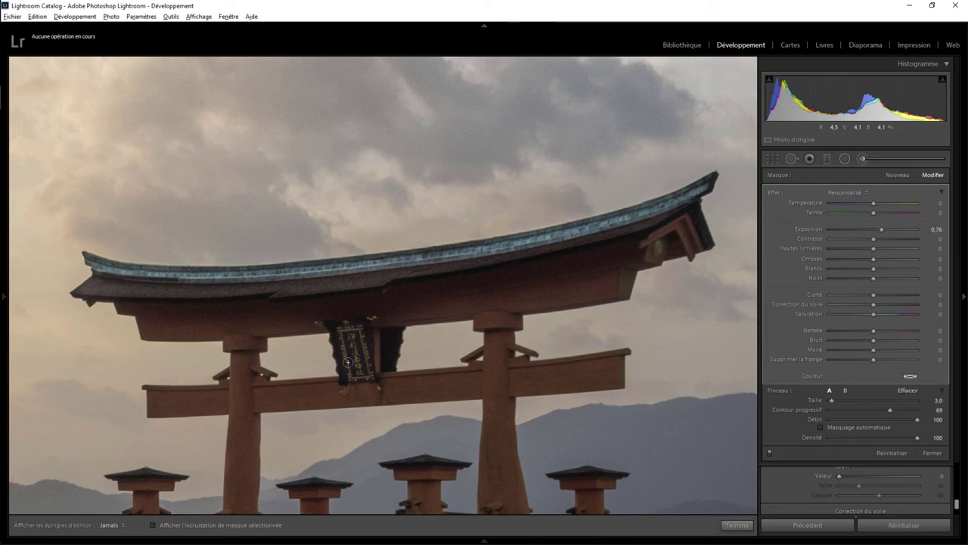
key(h)
key(h)
click(736, 524)
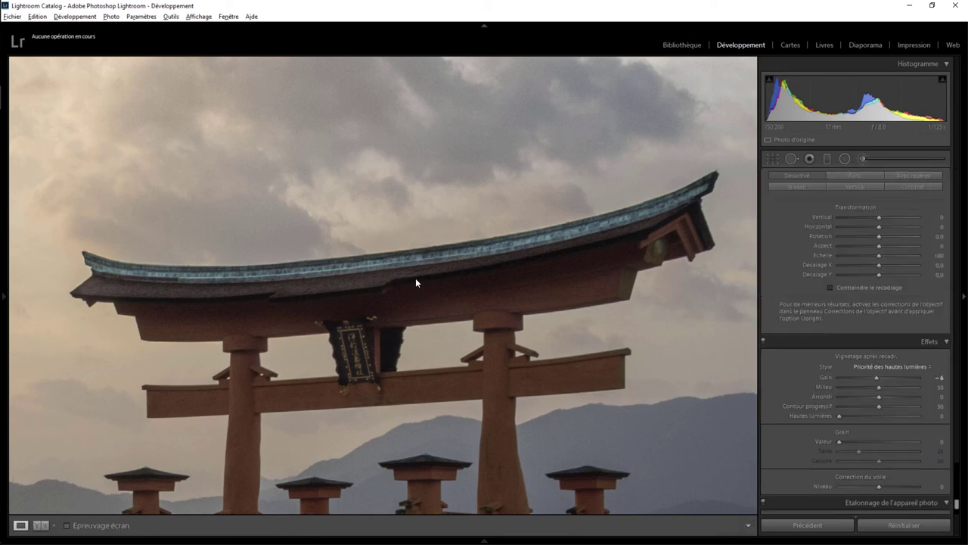
Fit the whole photo in view and toggle the Before view with backslash to compare
click(396, 273)
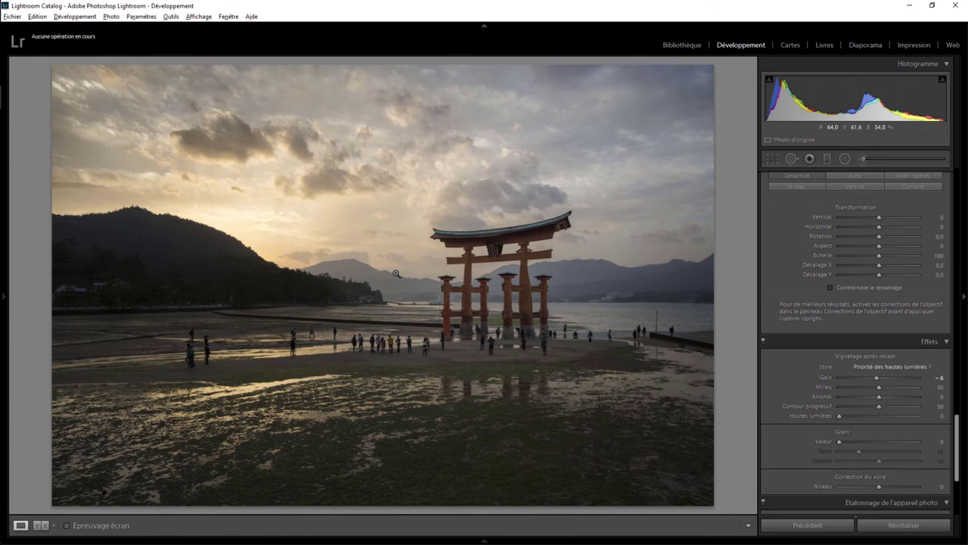
key(backslash)
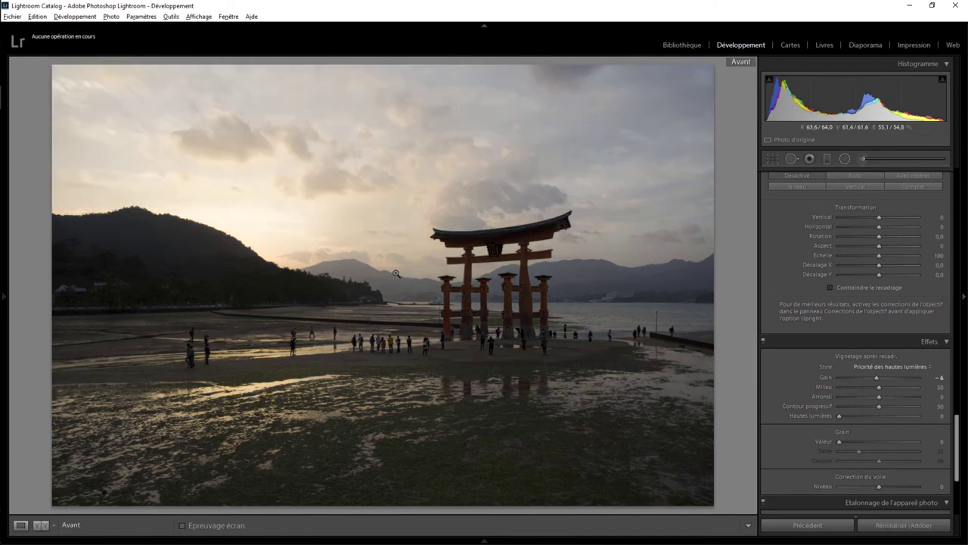
key(backslash)
key(backslash)
key(backslash)
key(backslash)
key(backslash)
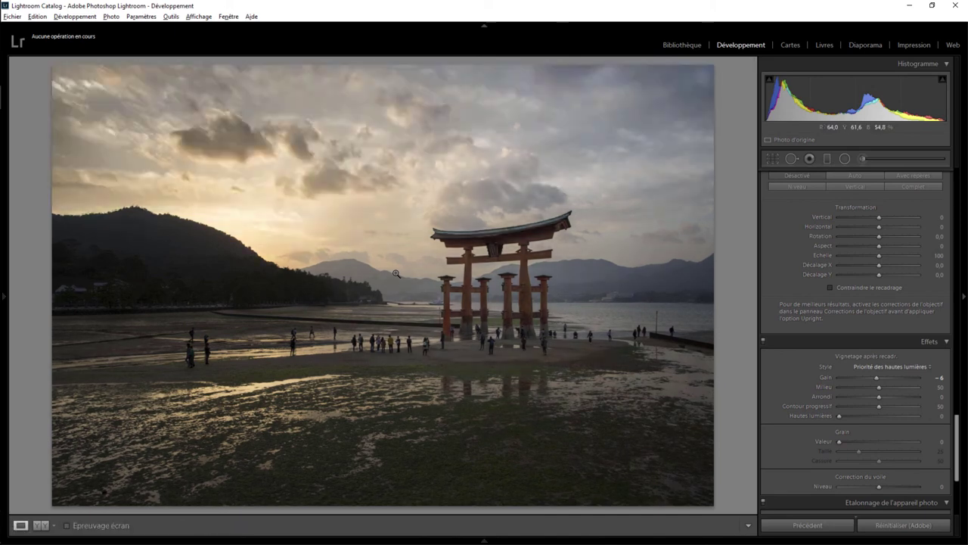
key(backslash)
key(backslash)
Lower the gate radial filter's Shadows from 70 to 41
click(845, 158)
click(501, 279)
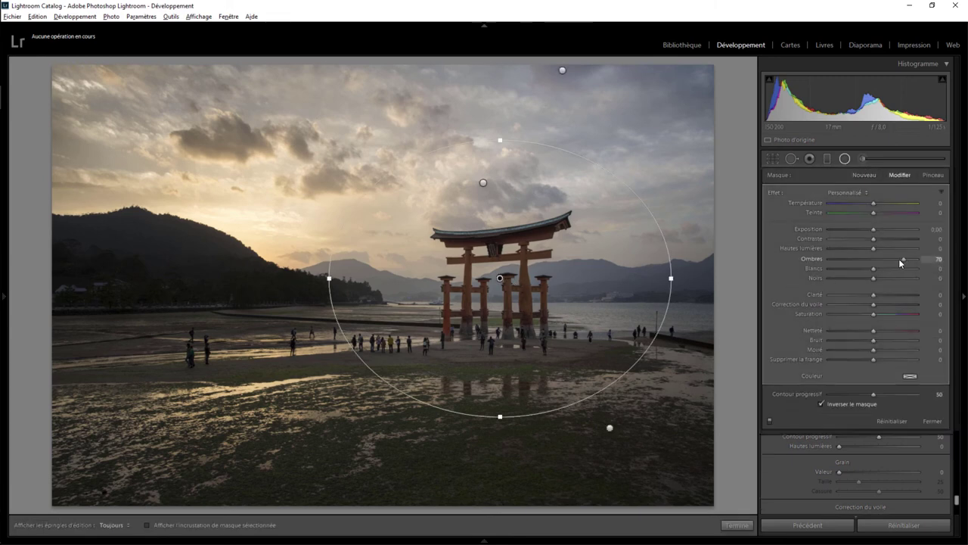
drag(901, 259, 890, 258)
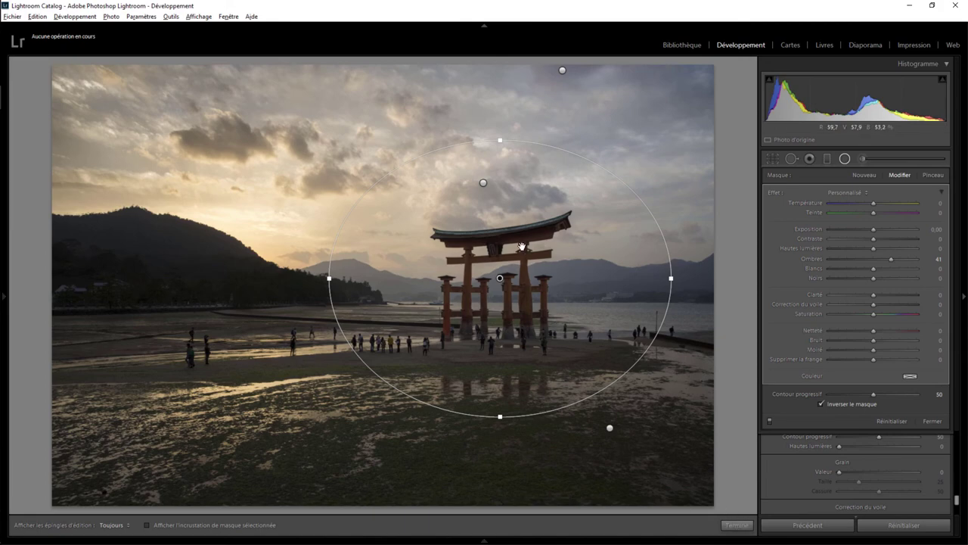
click(728, 524)
click(515, 255)
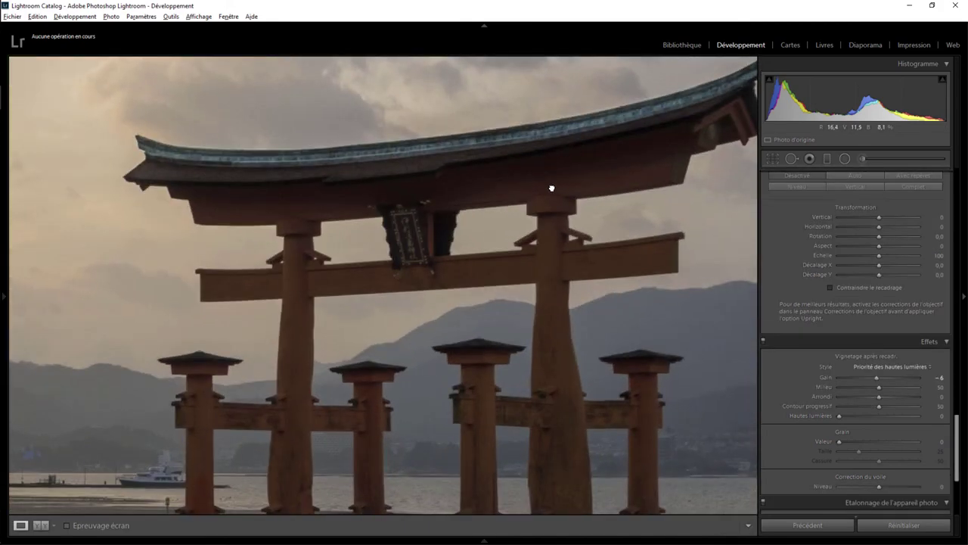
Paint a new brush mask along the gate's crossbeam with Shadows +33 and Exposure reset to 0
drag(551, 189, 477, 229)
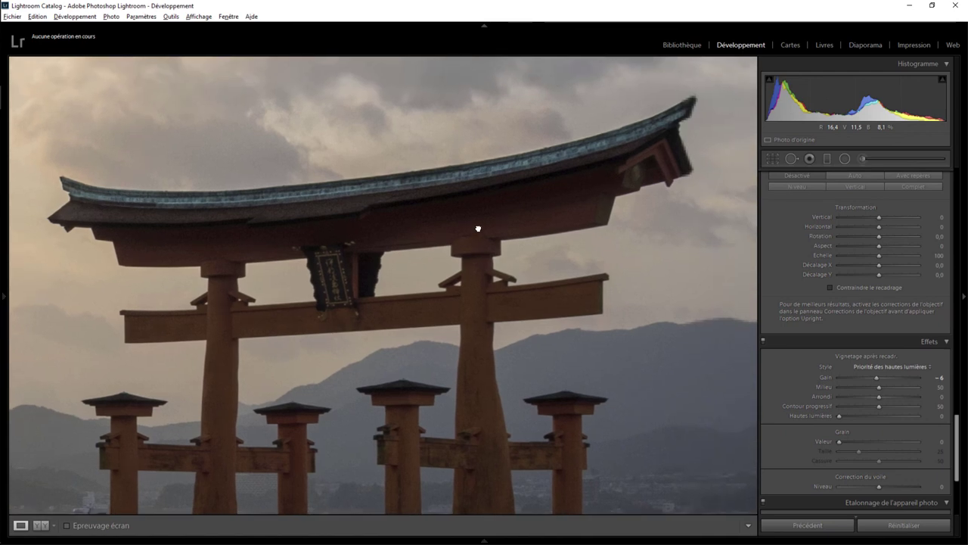
click(863, 158)
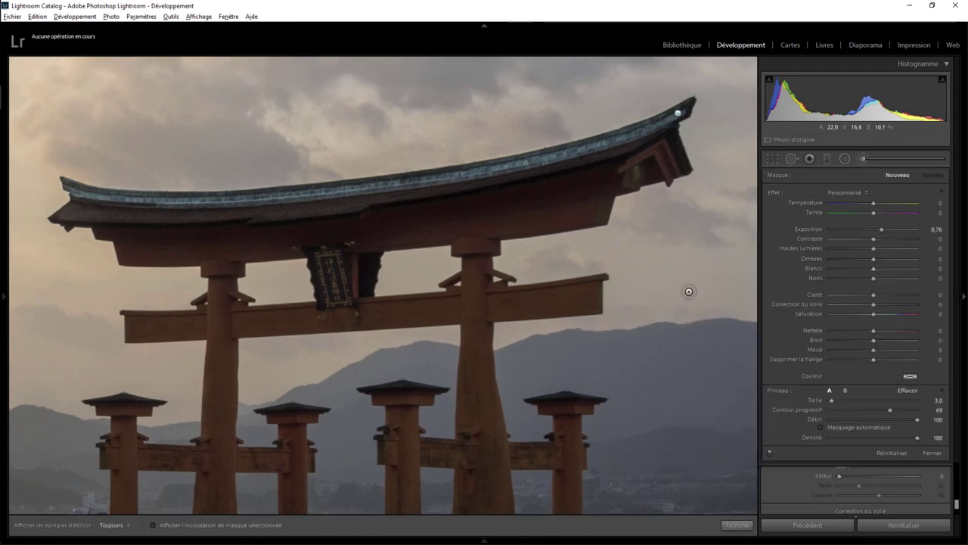
drag(154, 325, 544, 302)
key(ctrl+z)
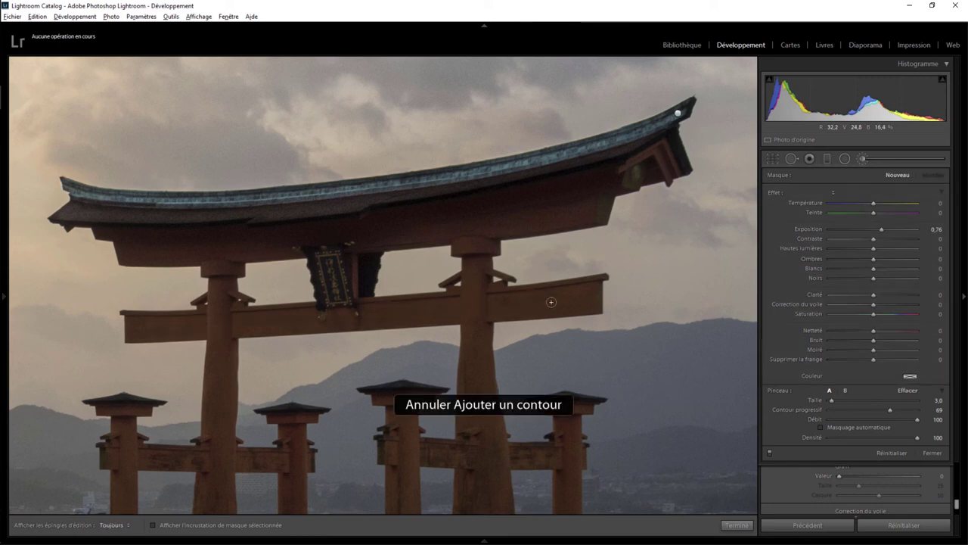
click(888, 258)
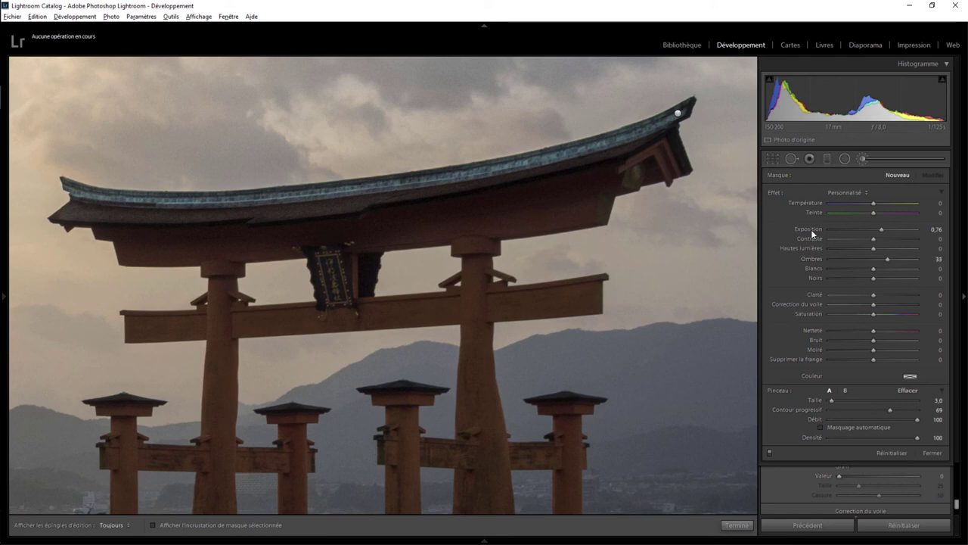
double_click(811, 229)
scroll(404, 309, up, 3)
key(h)
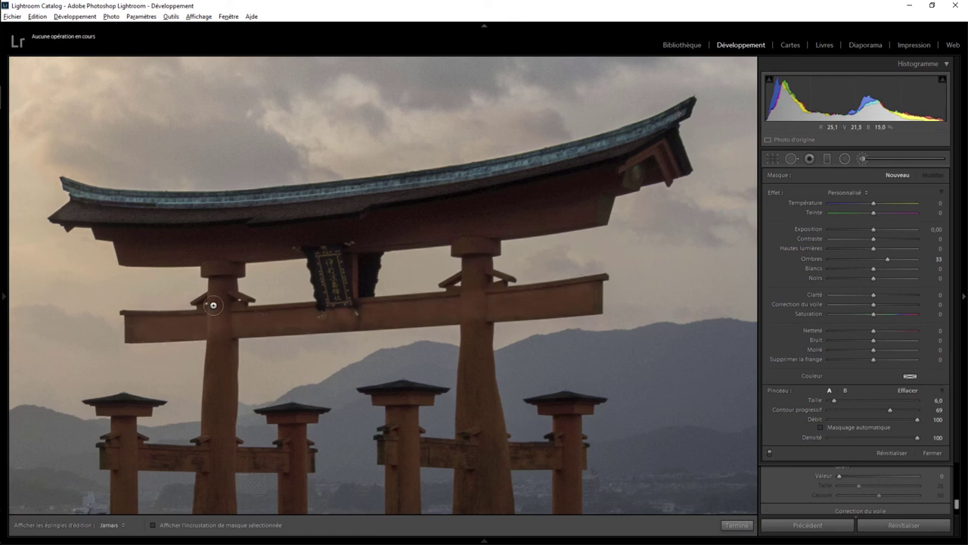
drag(210, 307, 134, 238)
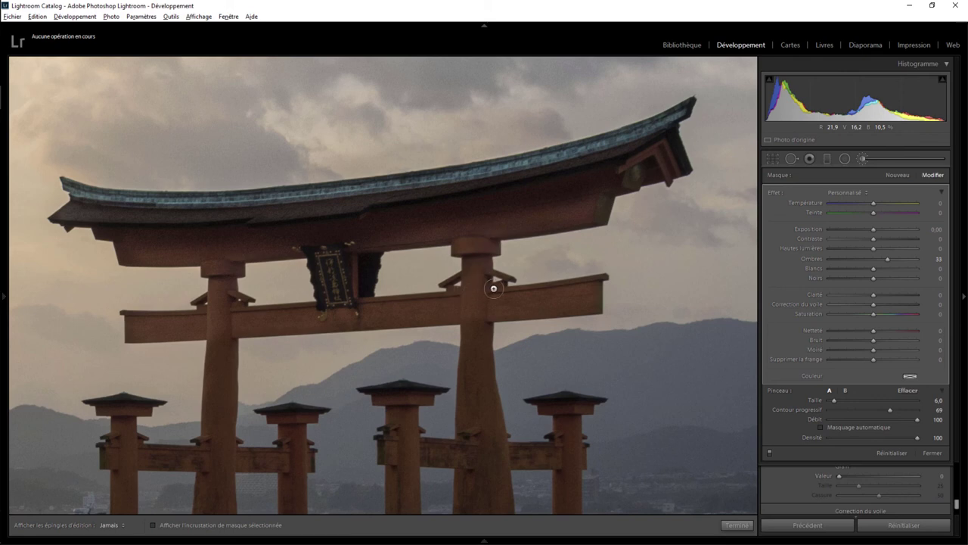
key(h)
Extend the +33 shadow brush mask down the gate's left pillars and finish brushing
drag(407, 329, 401, 159)
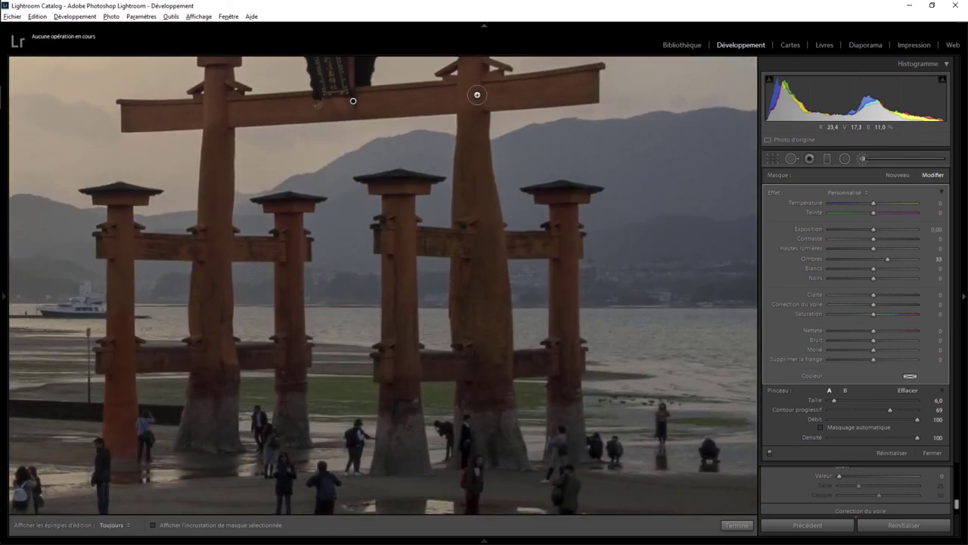
key(h)
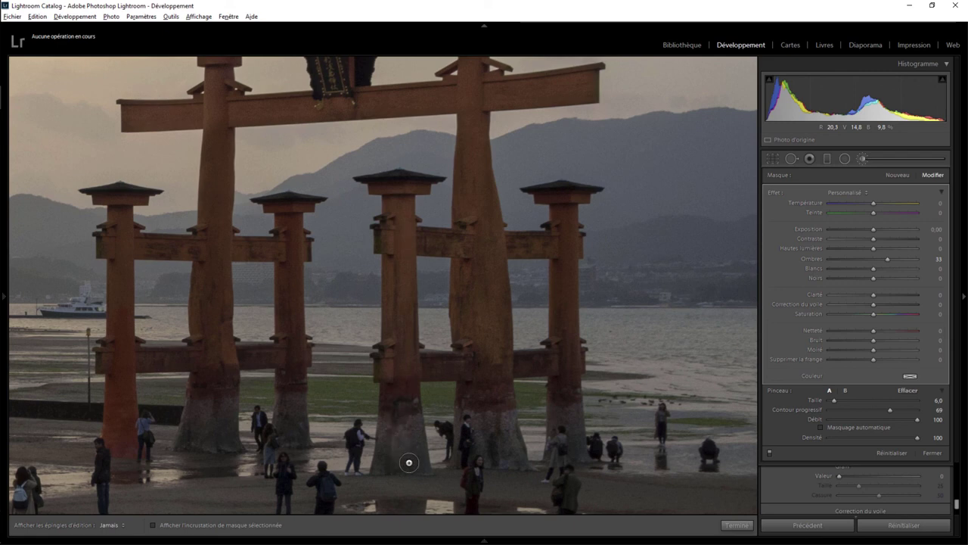
key(h)
key(h)
key(h)
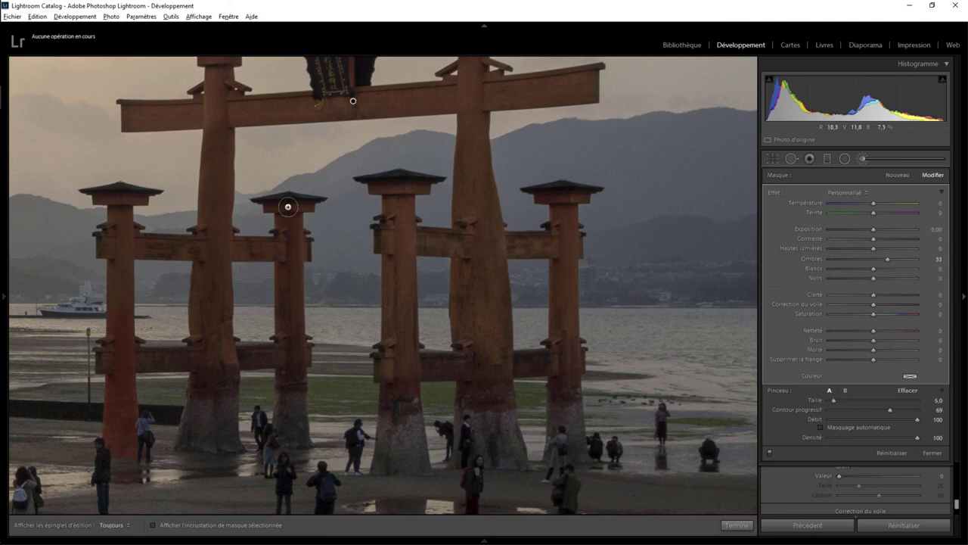
key(h)
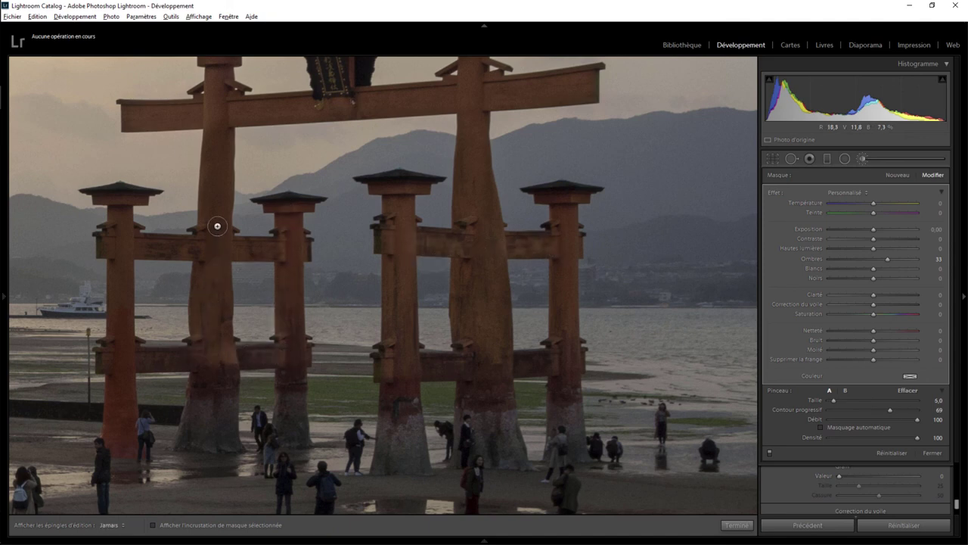
drag(218, 394, 218, 115)
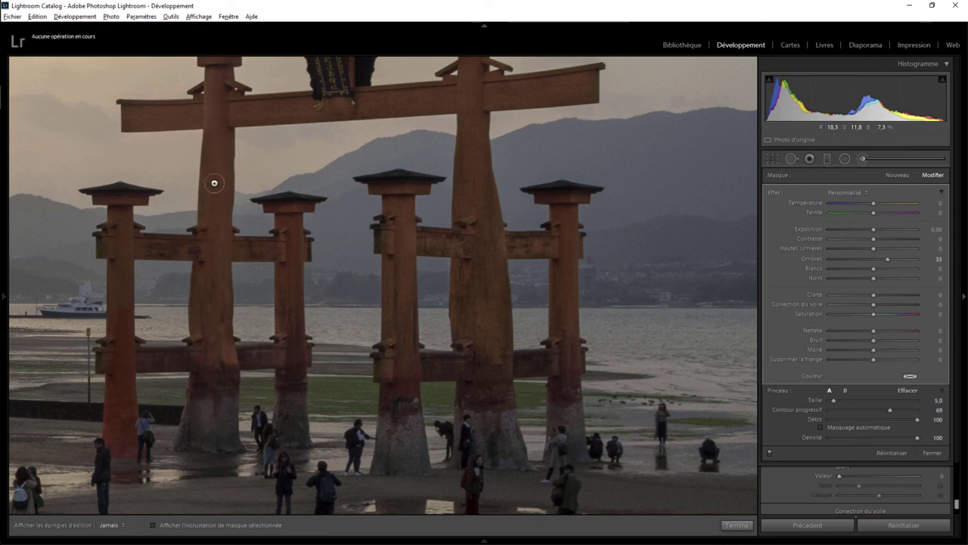
key(h)
key(h)
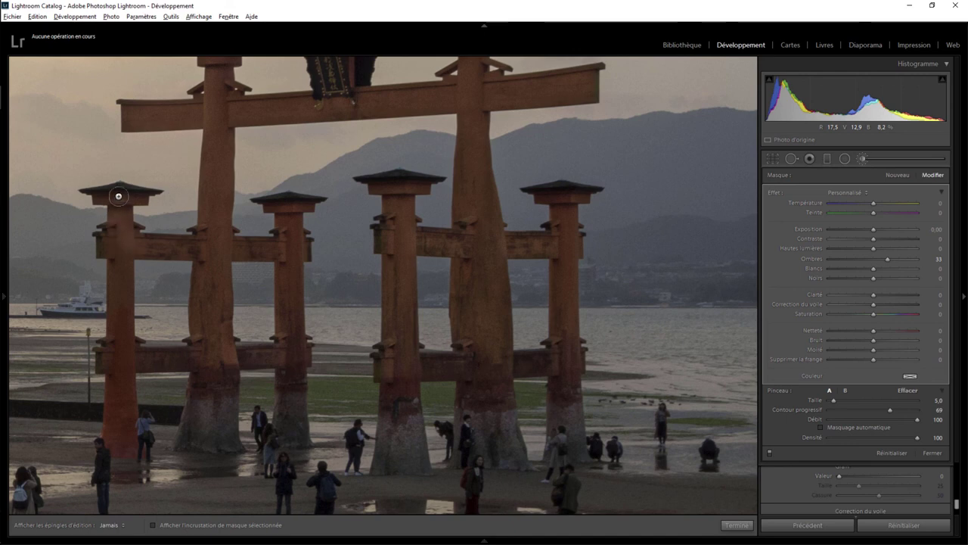
mouse_move(110, 246)
mouse_down()
mouse_move(124, 459)
mouse_move(130, 348)
mouse_up()
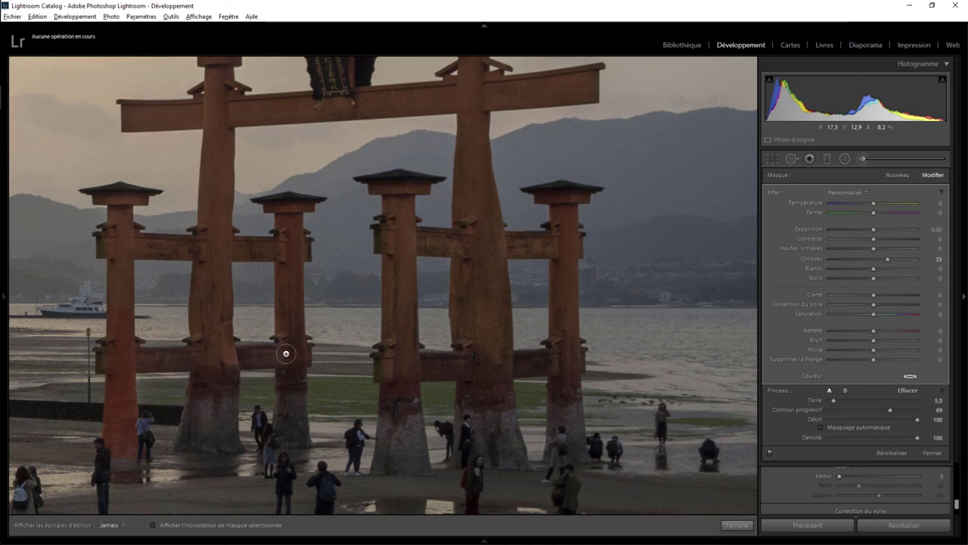
key(h)
click(734, 524)
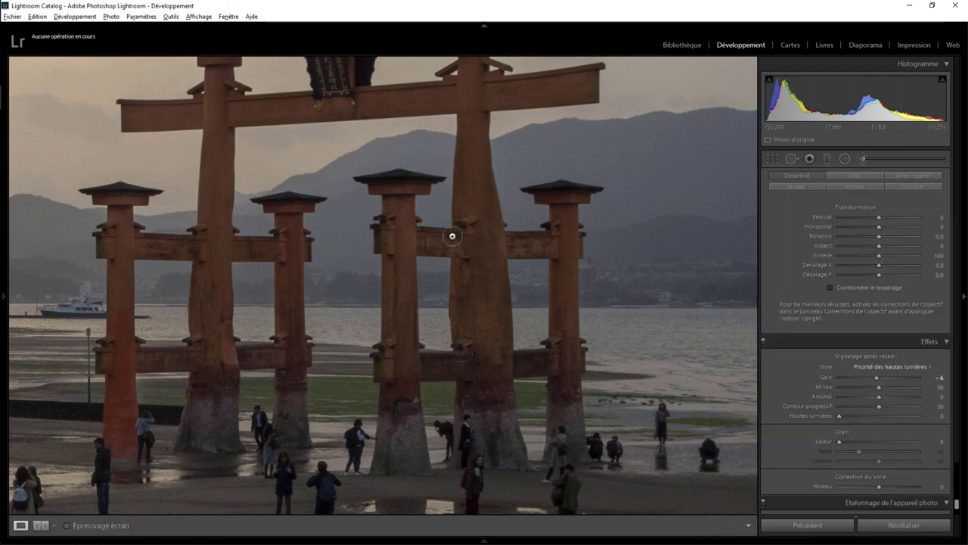
Fit the finished photo to the window and toggle Before/After with backslash
click(377, 204)
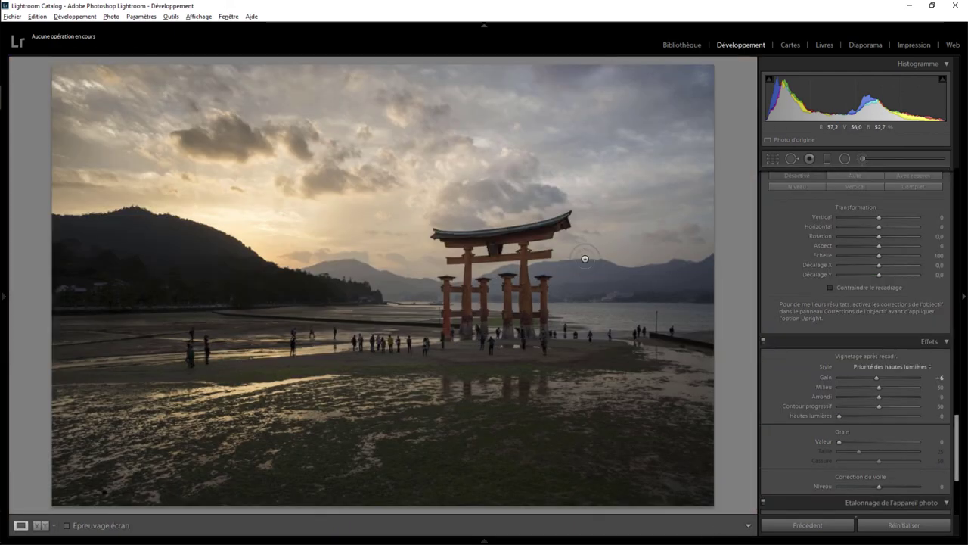
key(backslash)
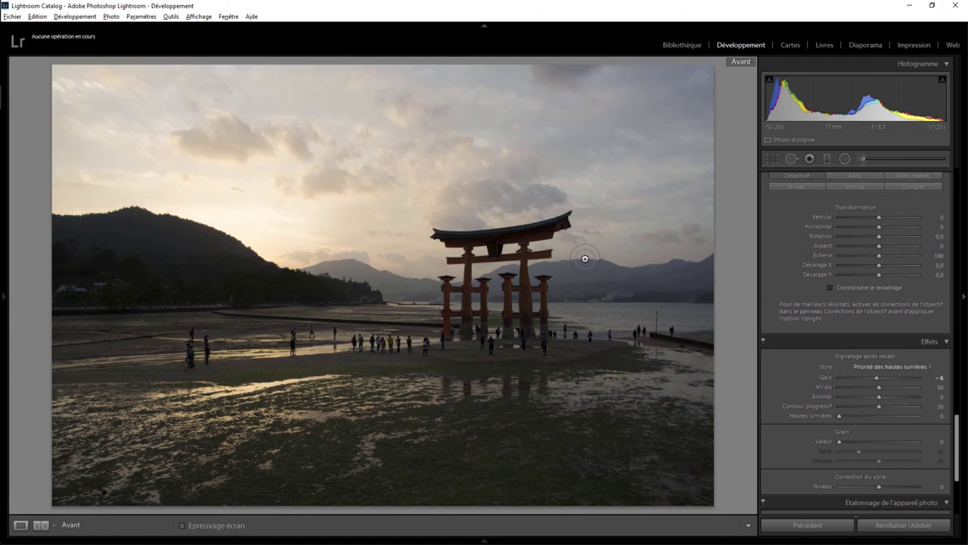
key(backslash)
key(backslash)
key(backslash)
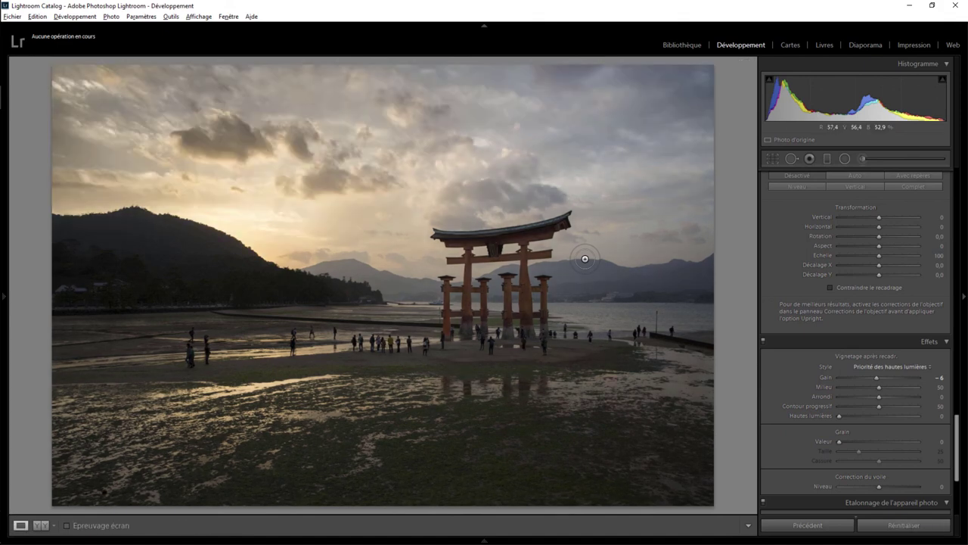